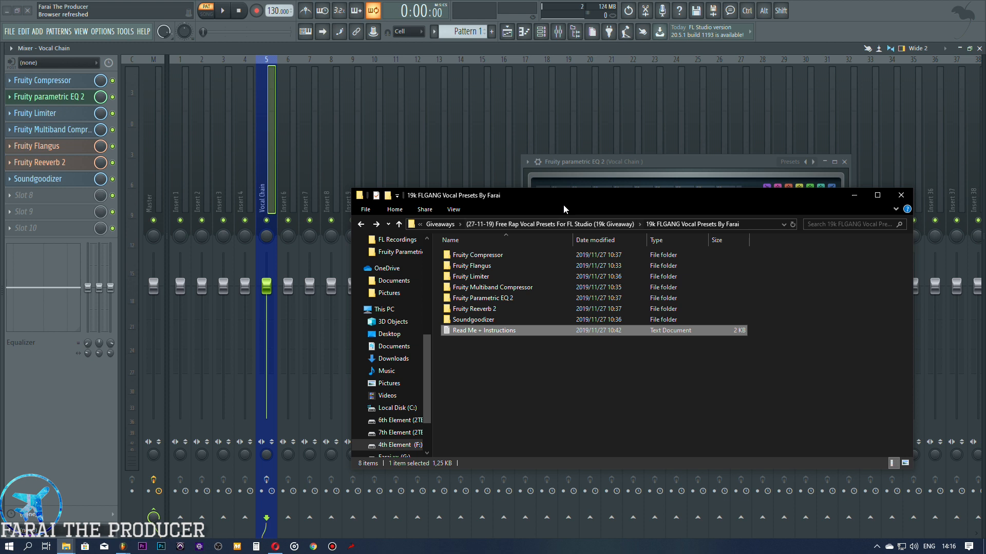
# Step: Select all the plugin preset folders in the 19k FLGANG vocal presets pack, from Fruity Compressor through Soundgoodizer
pyautogui.moveTo(561, 196); pyautogui.dragTo(531, 192)
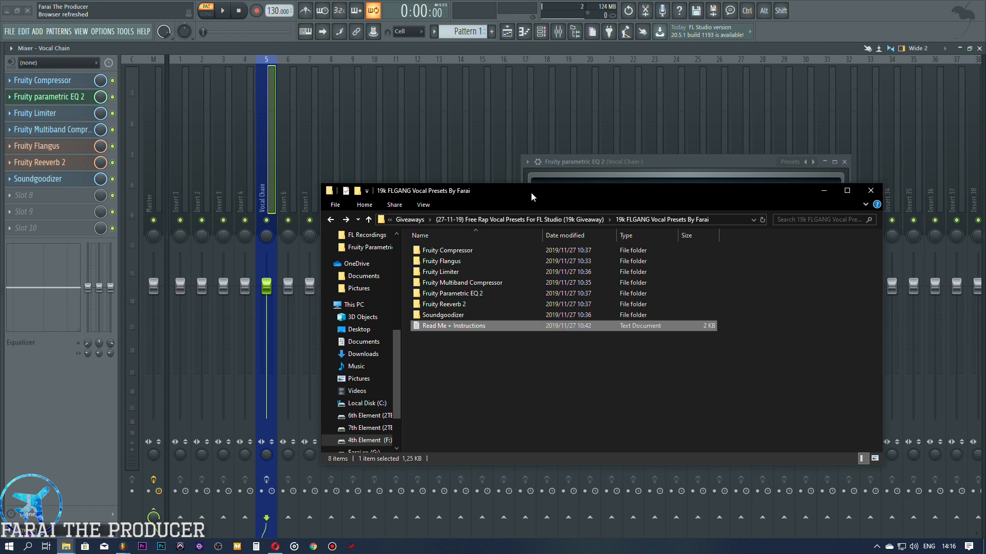
pyautogui.click(439, 251)
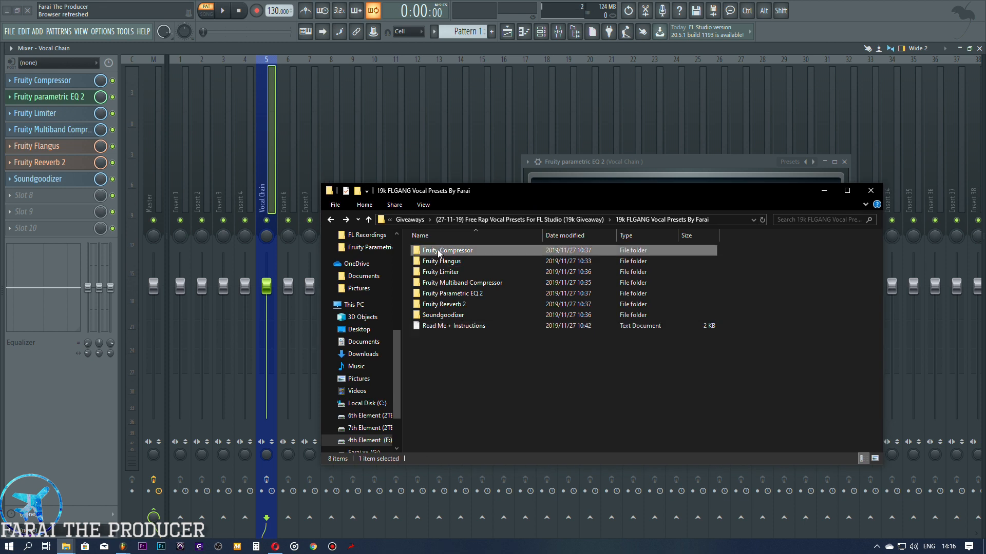
pyautogui.keyDown('shift'); pyautogui.click(439, 316); pyautogui.keyUp('shift')
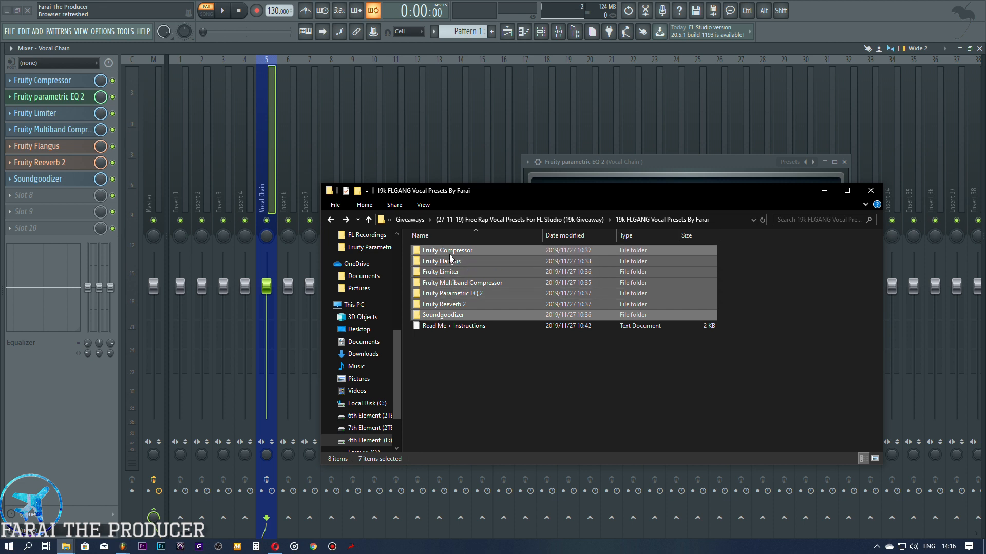
# Step: Read the pack's Read Me + Instructions file, highlighting the FL 20 and FL12 plugin preset paths, and close it
pyautogui.doubleClick(438, 326)
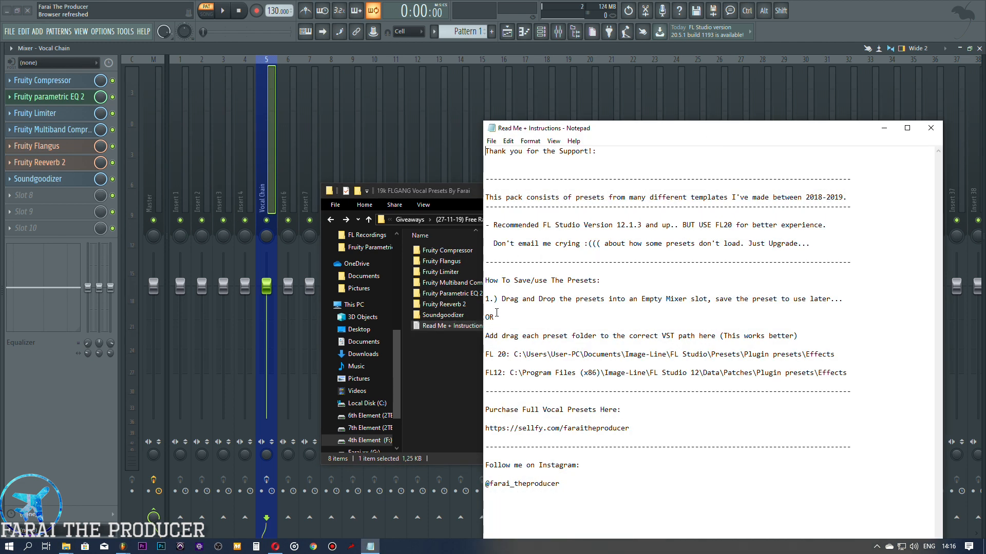
pyautogui.moveTo(514, 357); pyautogui.dragTo(815, 352)
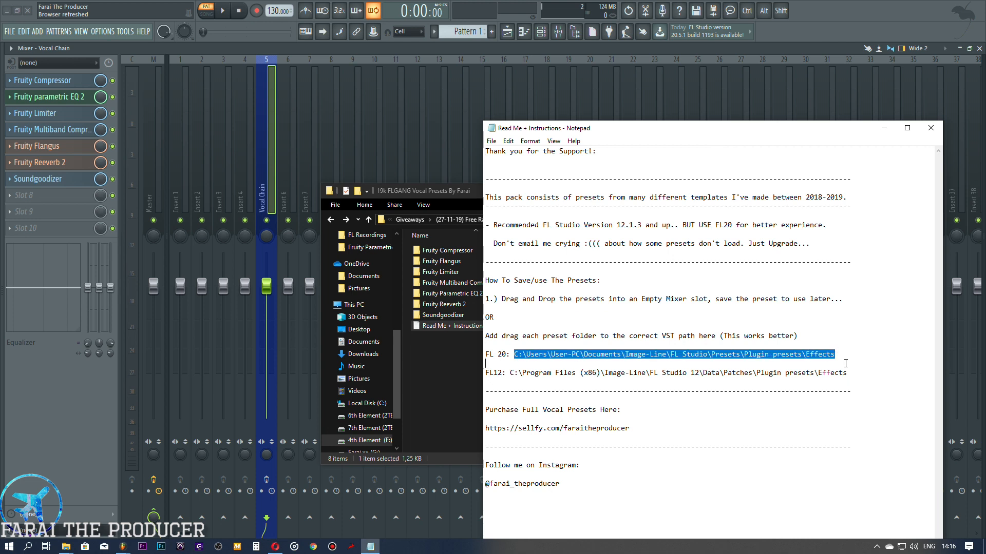
pyautogui.moveTo(511, 374); pyautogui.dragTo(868, 377)
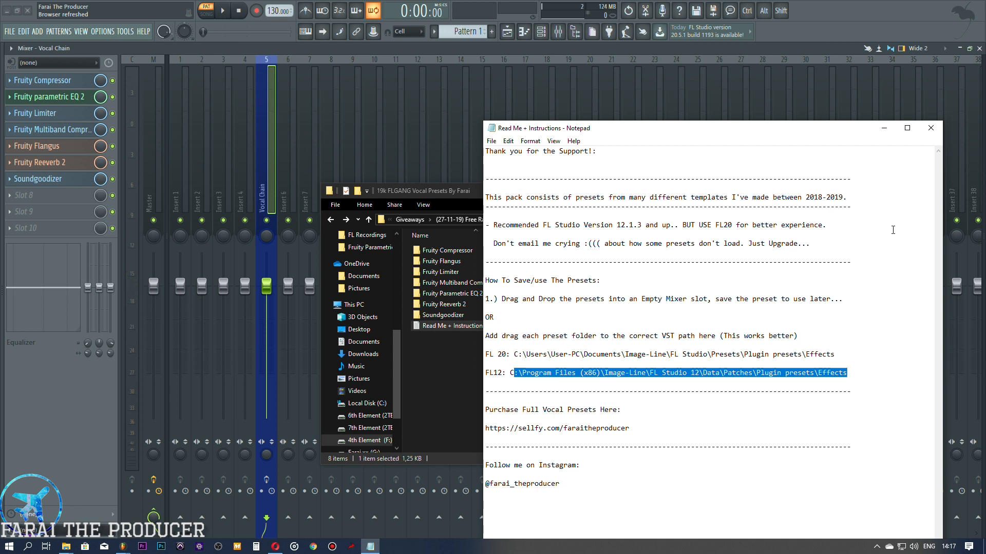
pyautogui.moveTo(514, 355); pyautogui.dragTo(826, 363)
pyautogui.click(553, 377)
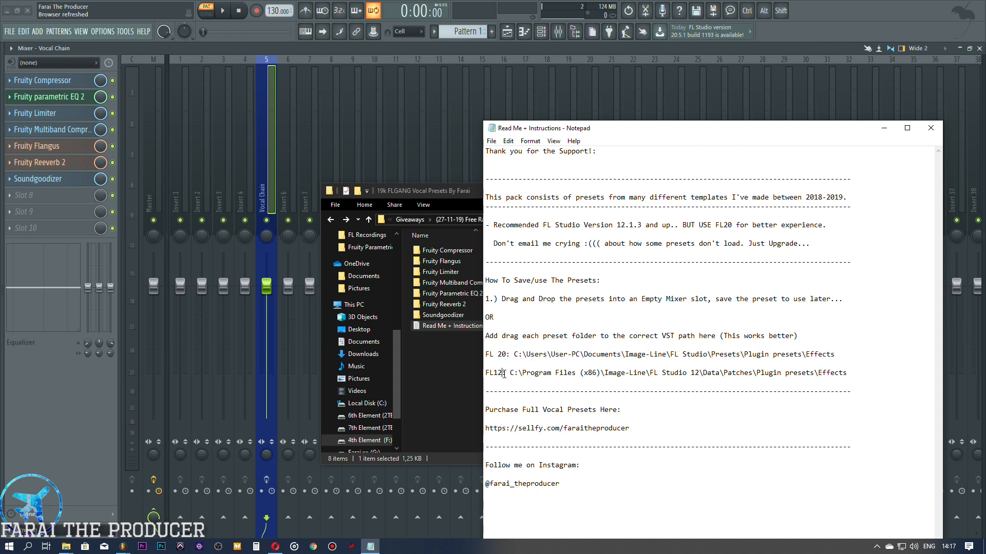
pyautogui.moveTo(511, 373); pyautogui.dragTo(818, 375)
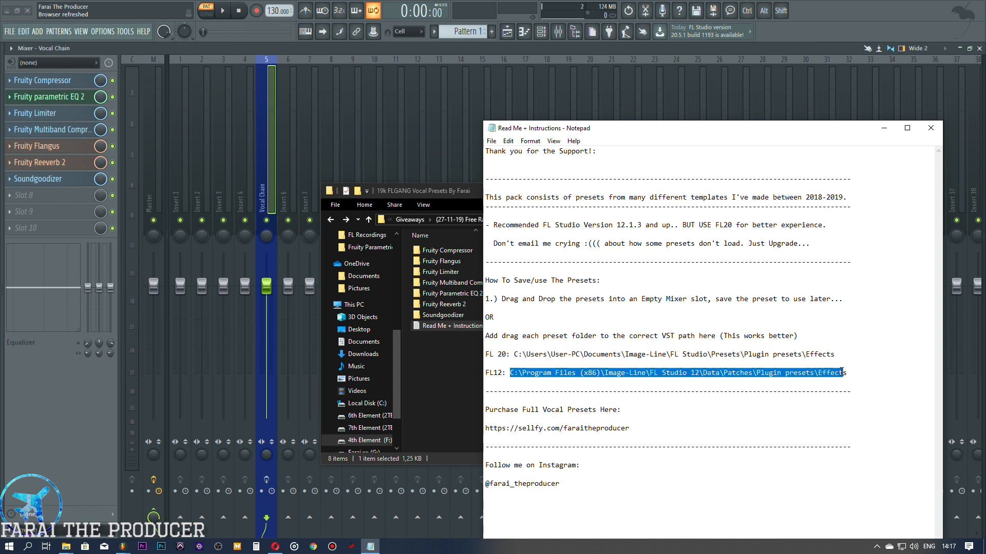
pyautogui.click(567, 280)
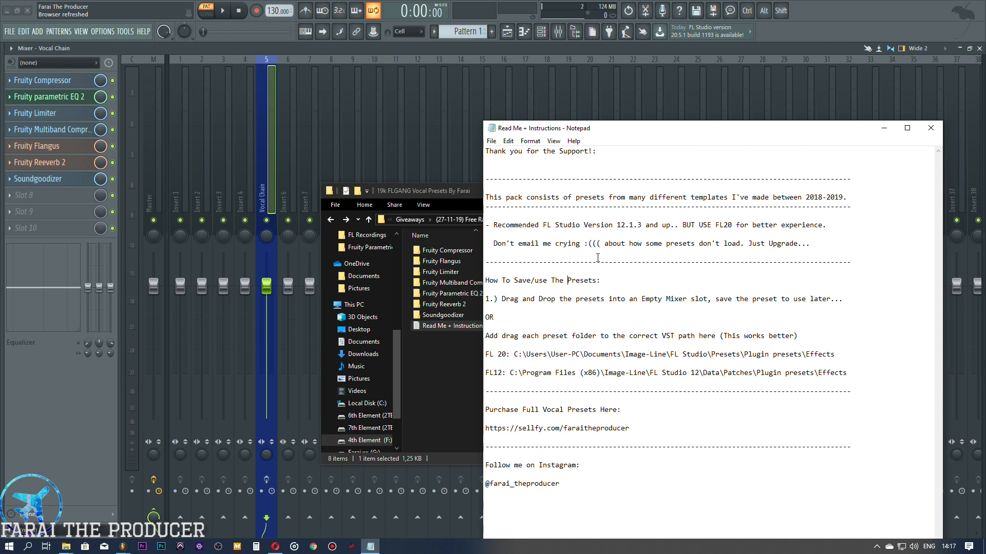
pyautogui.click(931, 130)
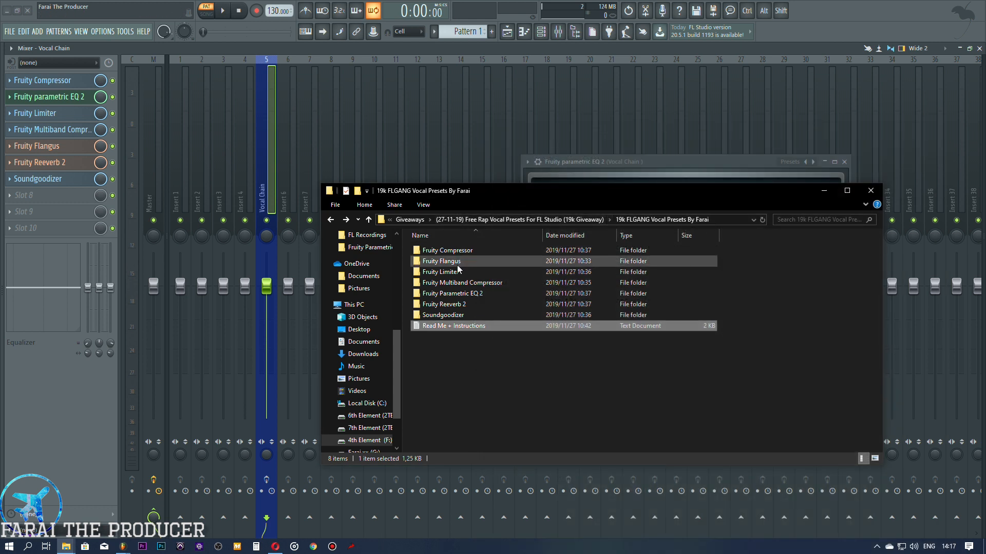
# Step: Look through the presets inside the pack's Fruity Parametric EQ 2 and Fruity Limiter folders, returning to the pack's main folder
pyautogui.doubleClick(447, 294)
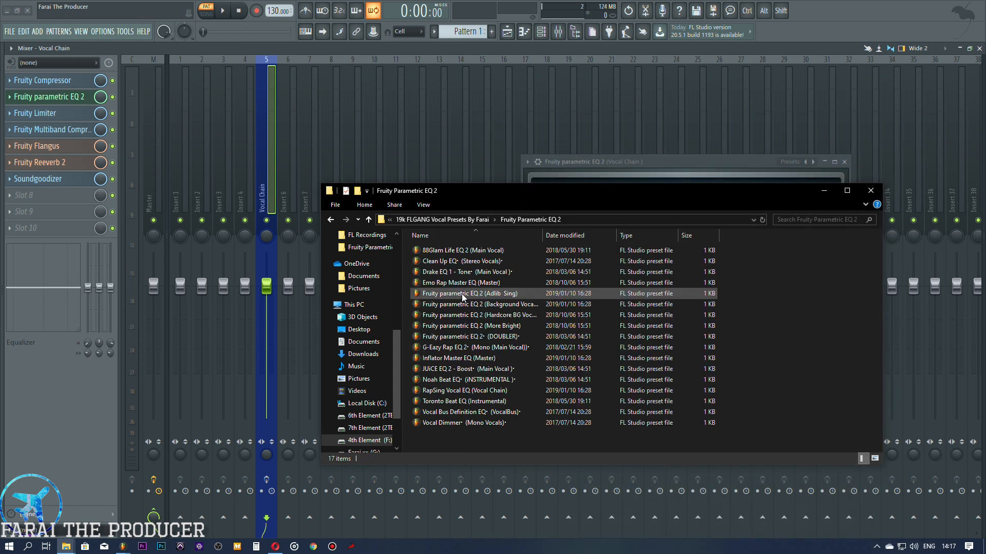
pyautogui.click(326, 219)
pyautogui.doubleClick(445, 271)
pyautogui.click(331, 219)
# Step: Switch to the Image-Line folder in Documents and open FL Studio\Presets\Plugin presets\Effects
pyautogui.moveTo(464, 197); pyautogui.dragTo(575, 208)
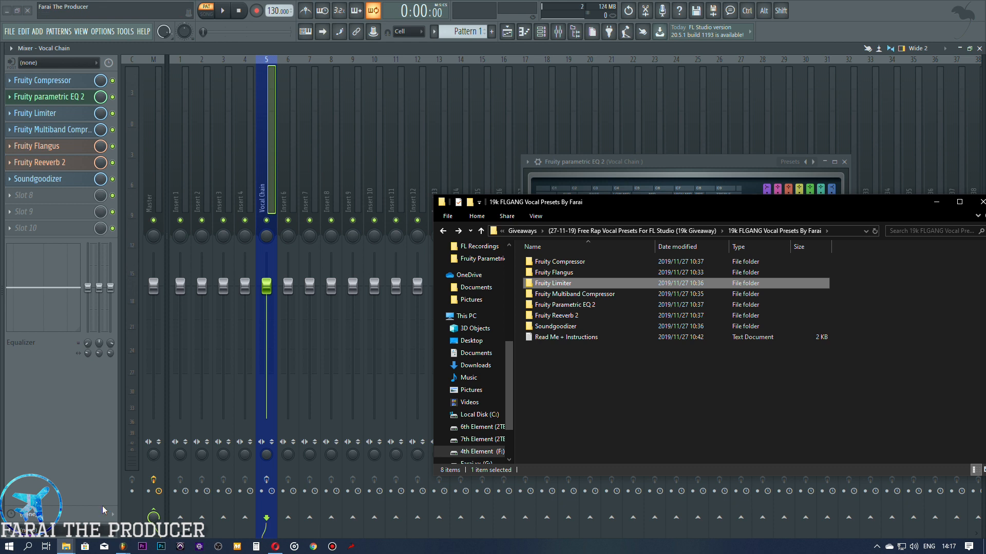
pyautogui.click(66, 547)
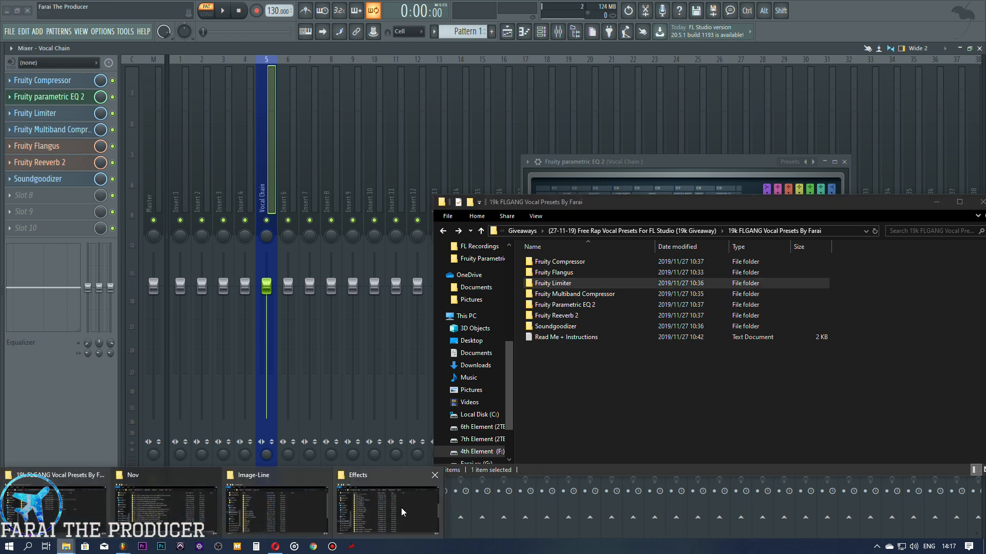
pyautogui.click(298, 500)
pyautogui.moveTo(295, 162); pyautogui.dragTo(413, 159)
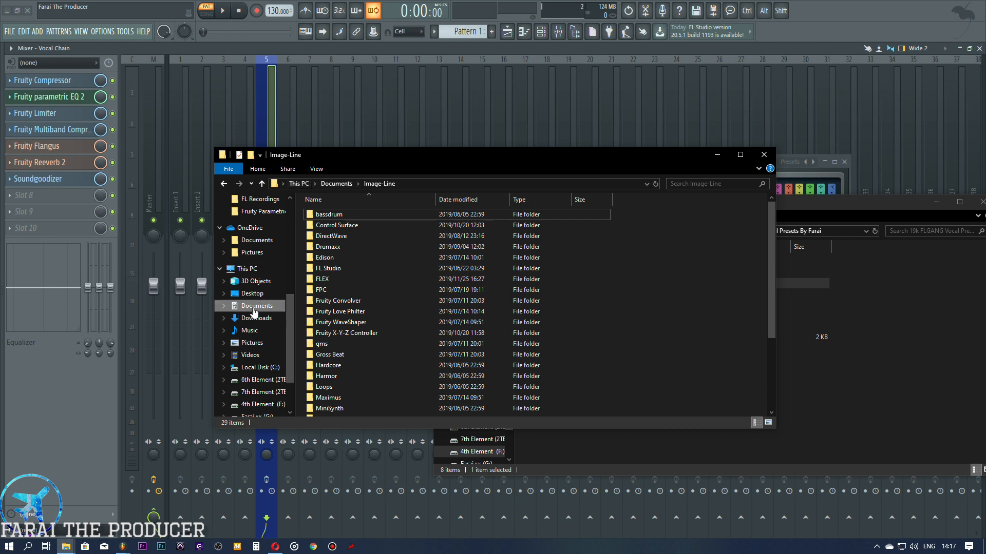
pyautogui.doubleClick(337, 269)
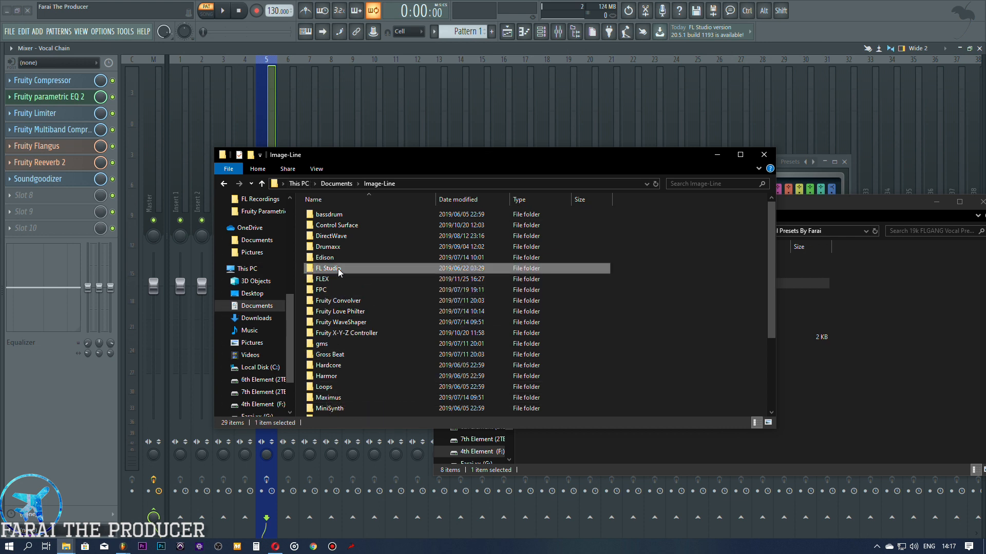
pyautogui.doubleClick(338, 249)
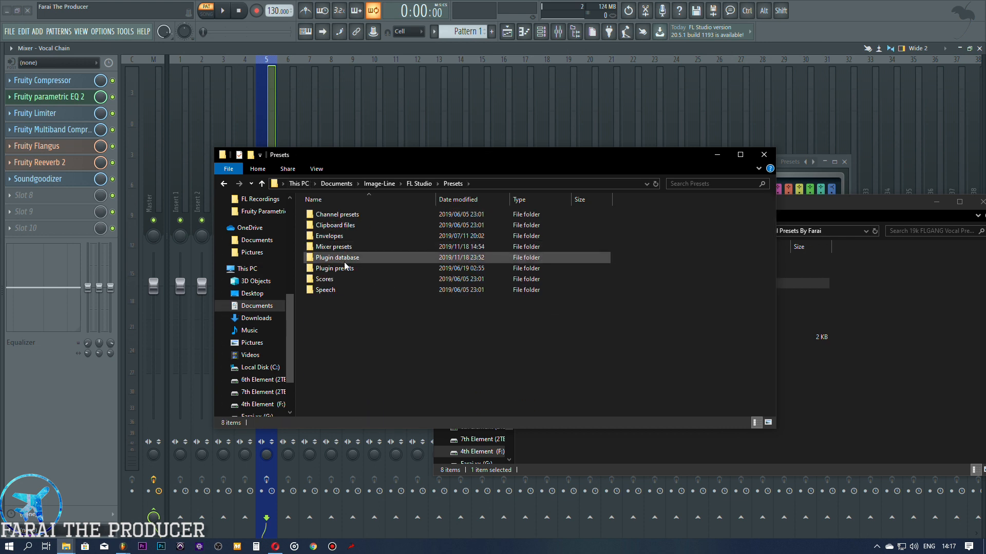
pyautogui.doubleClick(352, 268)
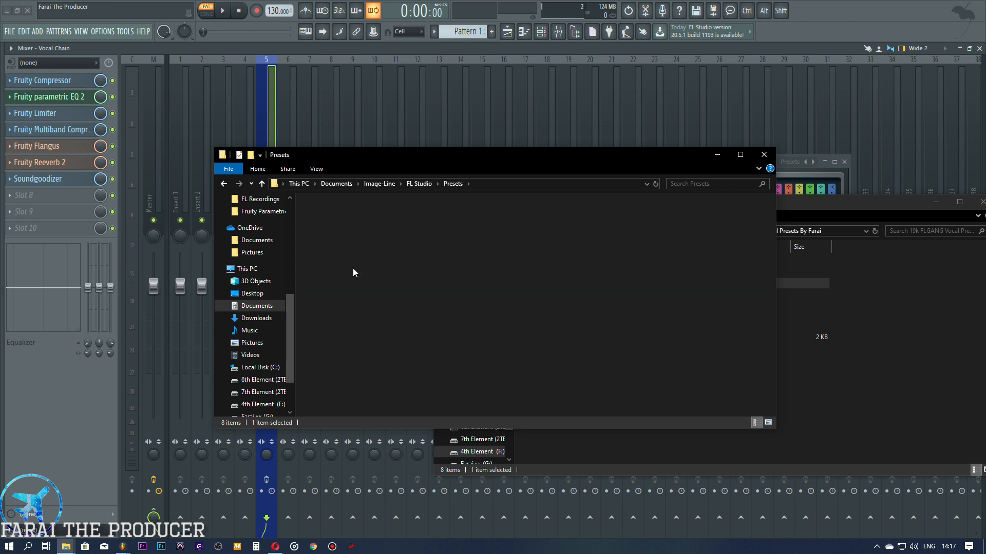
pyautogui.click(341, 217)
pyautogui.doubleClick(340, 215)
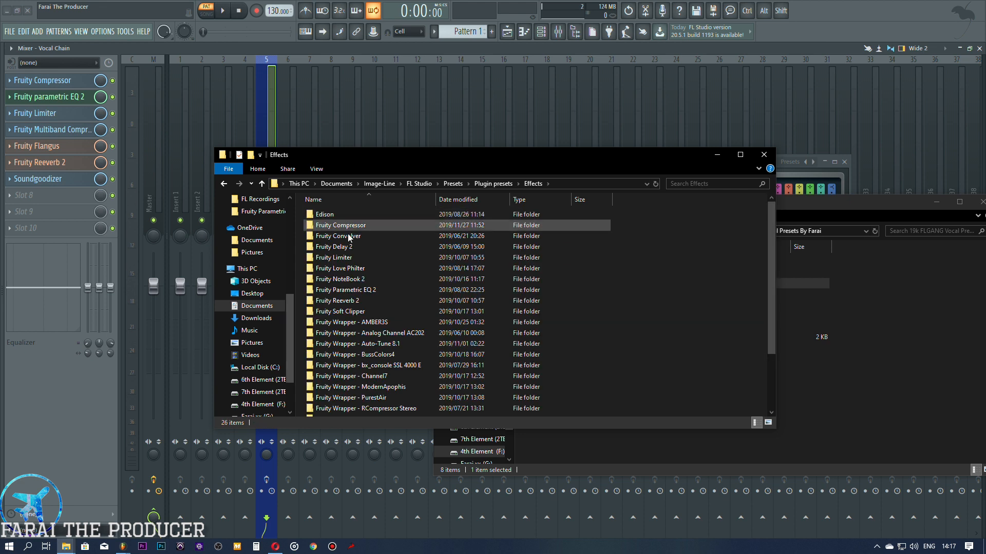
# Step: Arrange the Effects folder and preset pack windows side by side, and select the pack's Fruity Parametric EQ 2 folder
pyautogui.moveTo(439, 159); pyautogui.dragTo(267, 152)
pyautogui.moveTo(646, 203); pyautogui.dragTo(690, 176)
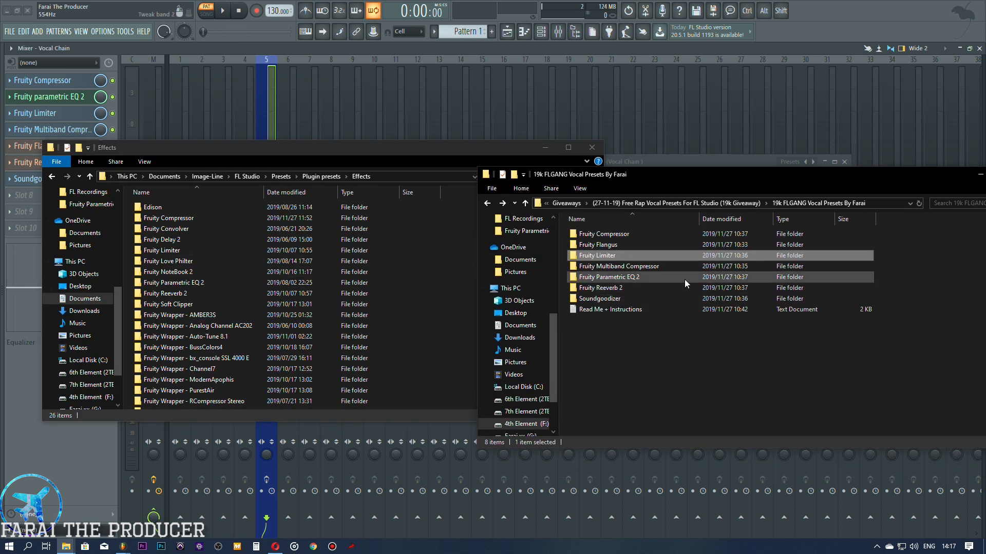
pyautogui.moveTo(623, 389); pyautogui.dragTo(625, 207)
pyautogui.click(637, 385)
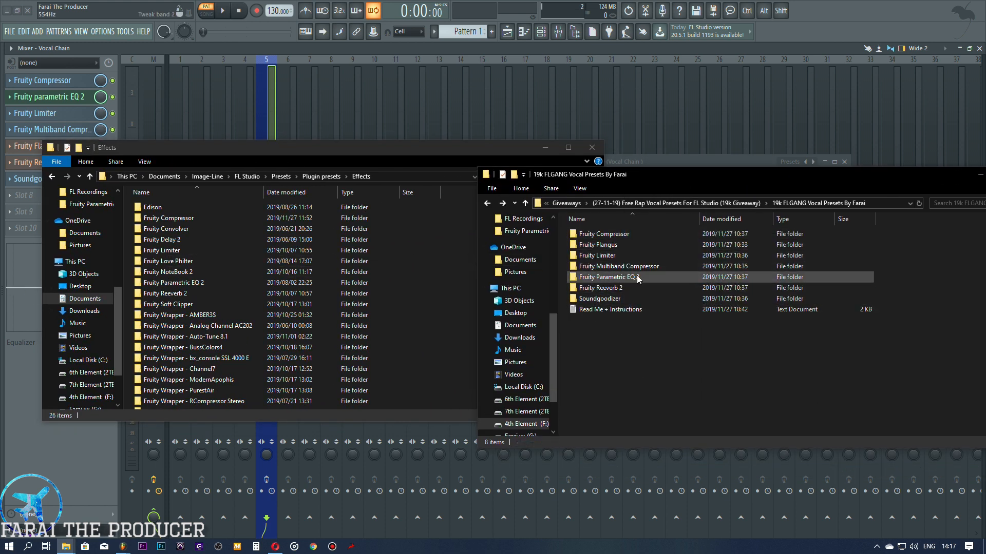
pyautogui.click(637, 279)
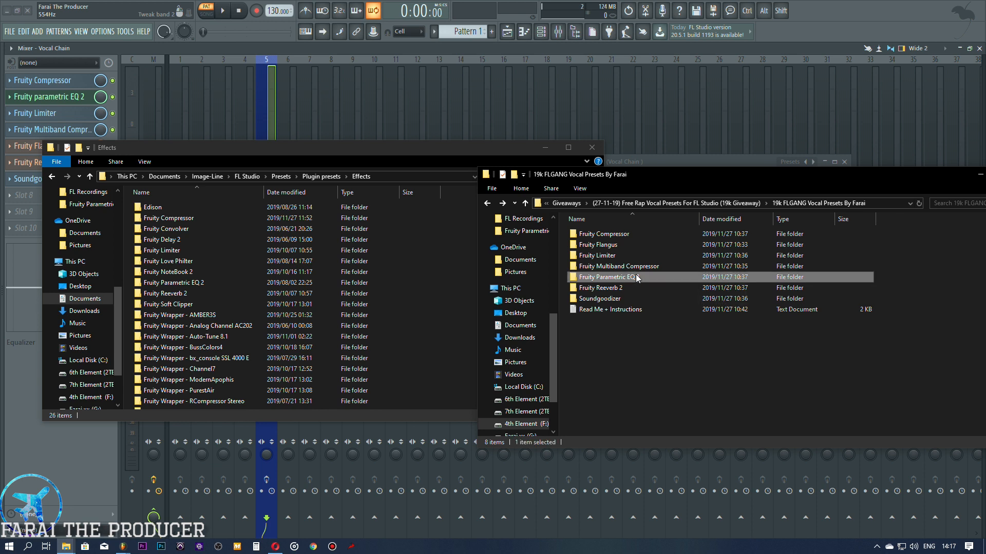
# Step: Uncover the Fruity parametric EQ 2 plugin in FL Studio and view its list of presets
pyautogui.moveTo(429, 148); pyautogui.dragTo(429, 294)
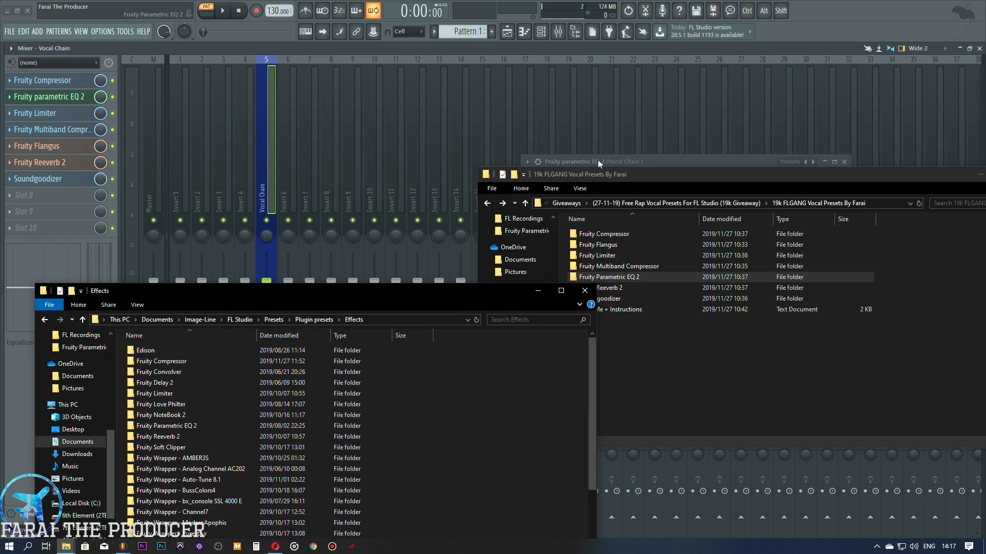
pyautogui.moveTo(598, 160); pyautogui.dragTo(330, 139)
pyautogui.click(260, 137)
pyautogui.moveTo(308, 176)
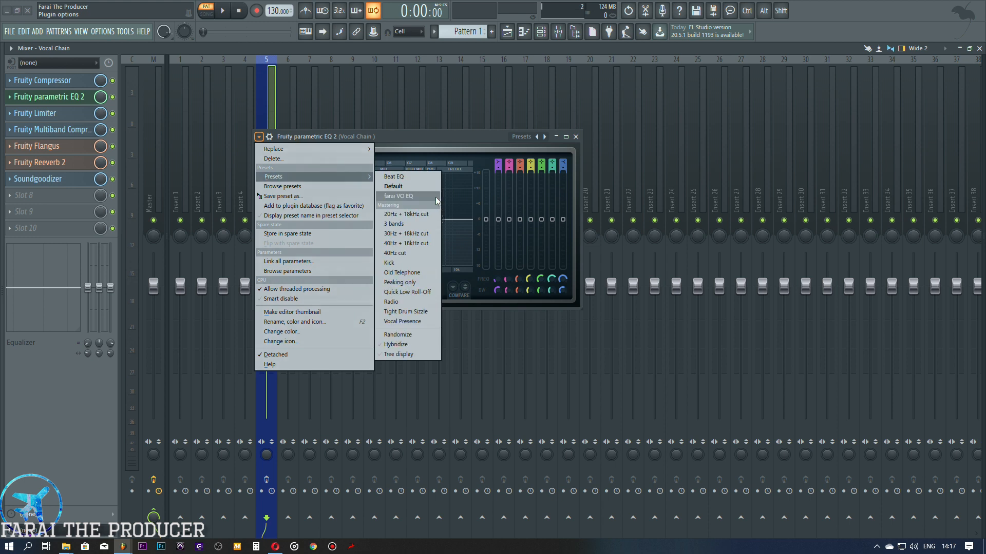
pyautogui.click(487, 134)
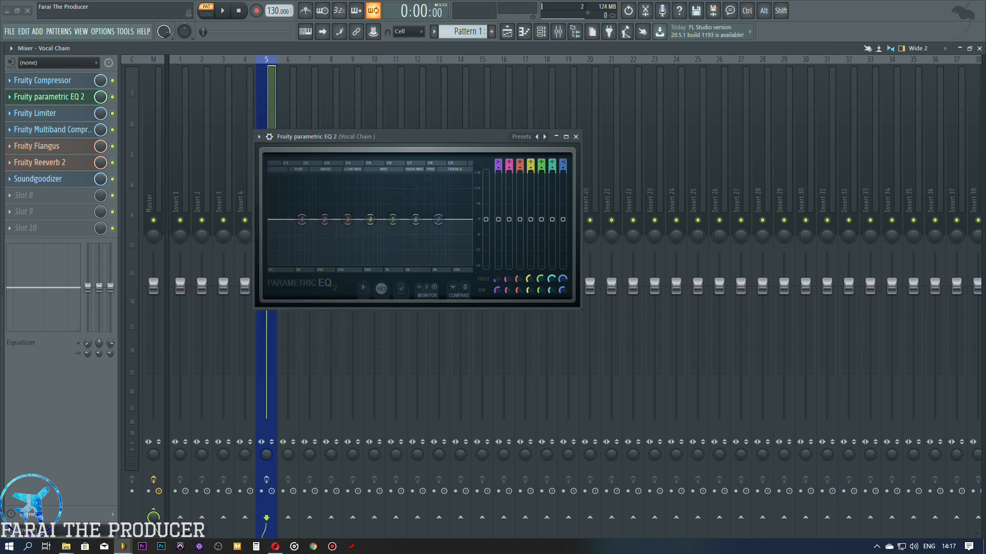
# Step: Compare the FL Studio 12 Effects folder with the Effects folder in Documents, and minimise the FL Studio 12 one
pyautogui.moveTo(71, 548)
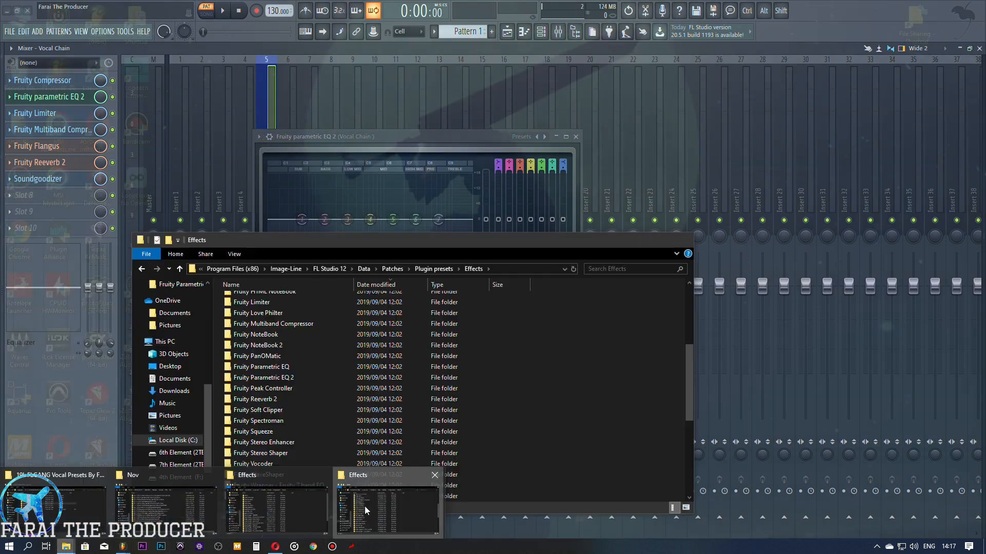
pyautogui.click(367, 510)
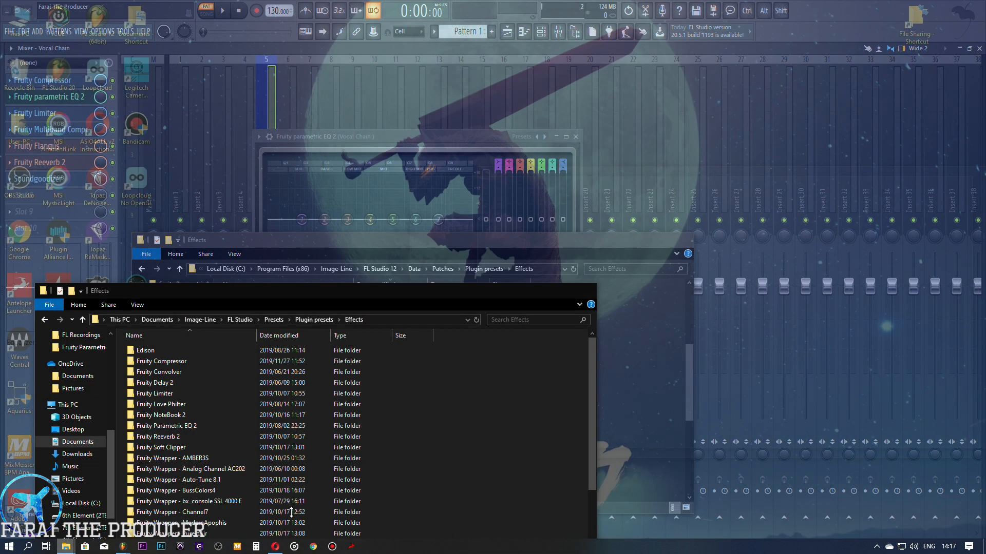
pyautogui.click(291, 512)
pyautogui.moveTo(377, 294); pyautogui.dragTo(697, 238)
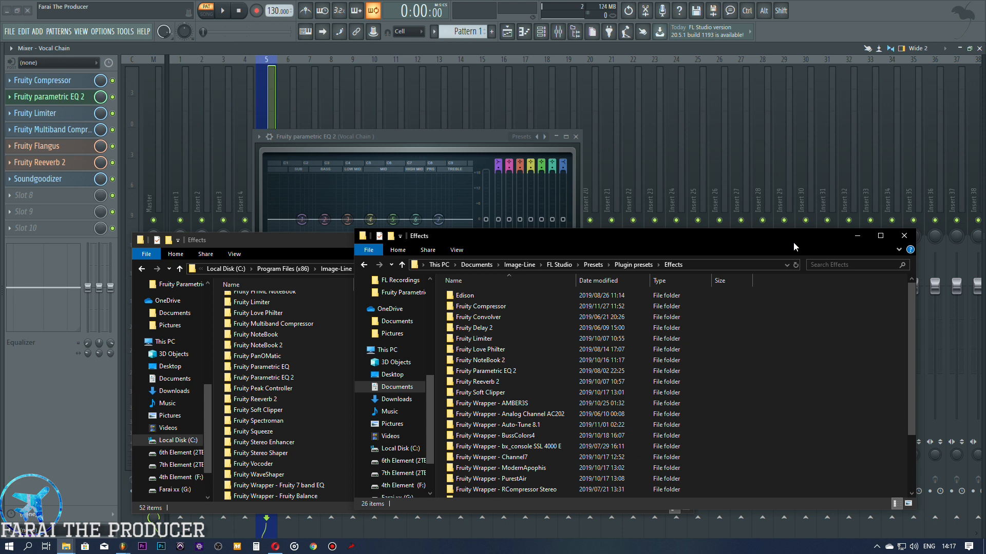
pyautogui.click(310, 245)
pyautogui.click(636, 243)
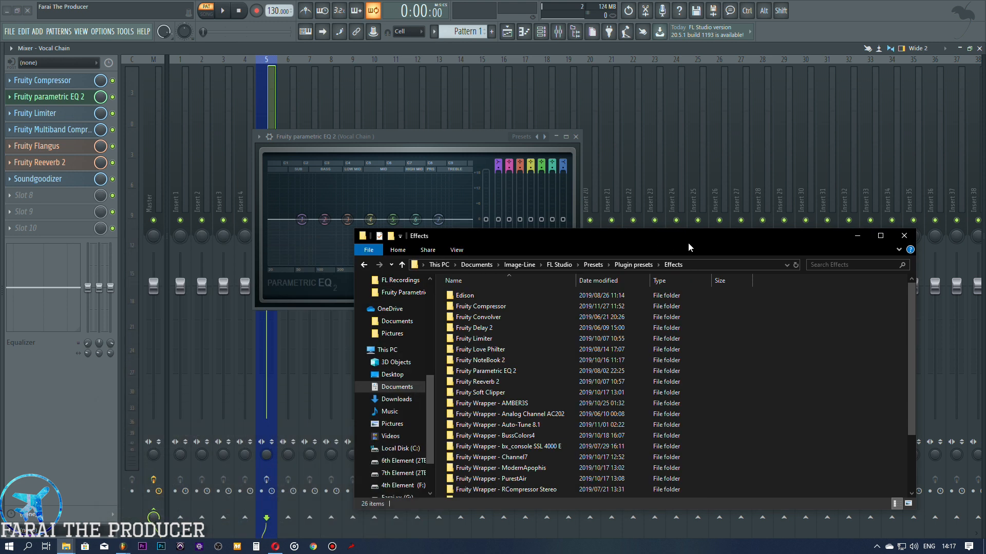
# Step: Bring back the preset pack window and open Fruity Parametric EQ 2 in the Documents Effects folder
pyautogui.moveTo(688, 242); pyautogui.dragTo(473, 231)
pyautogui.moveTo(66, 545)
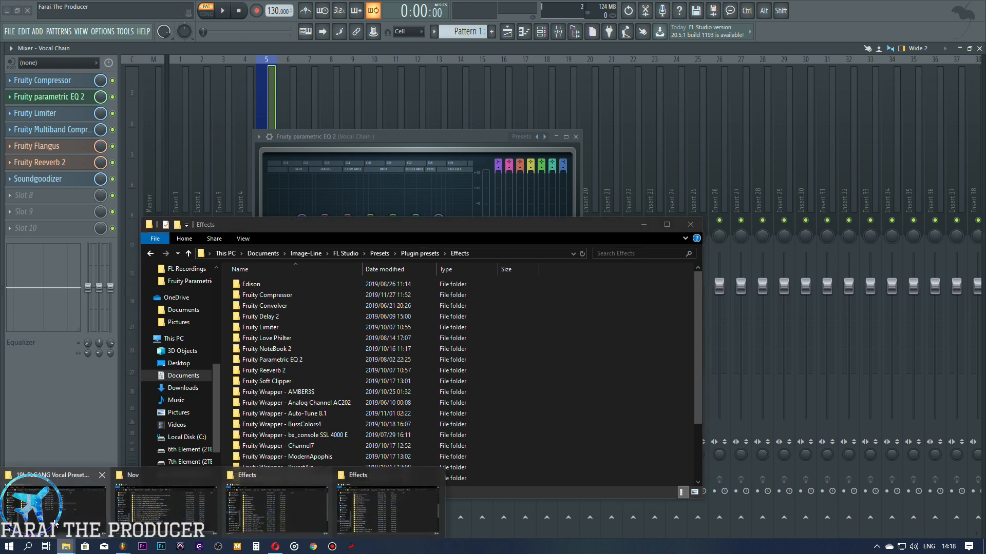
pyautogui.click(94, 501)
pyautogui.click(297, 349)
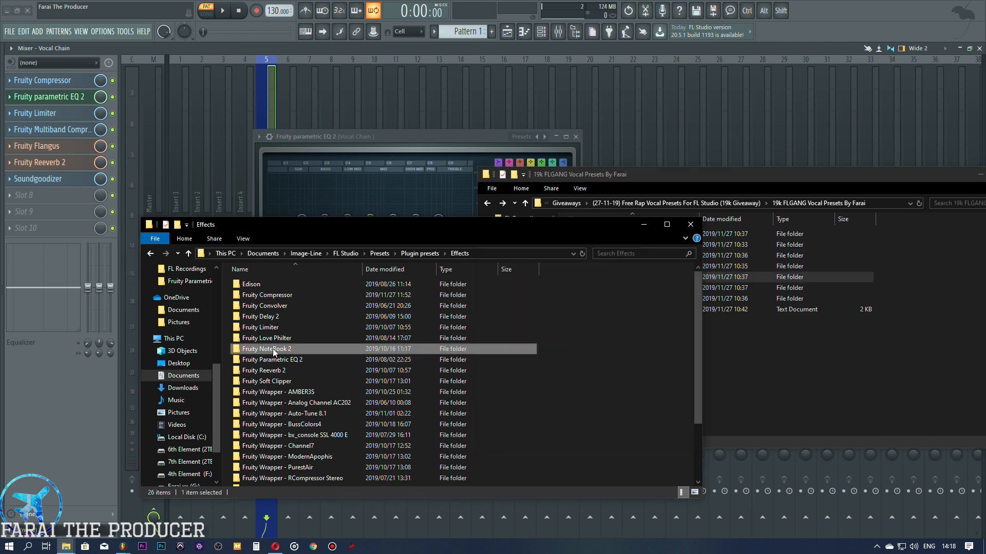
pyautogui.doubleClick(276, 360)
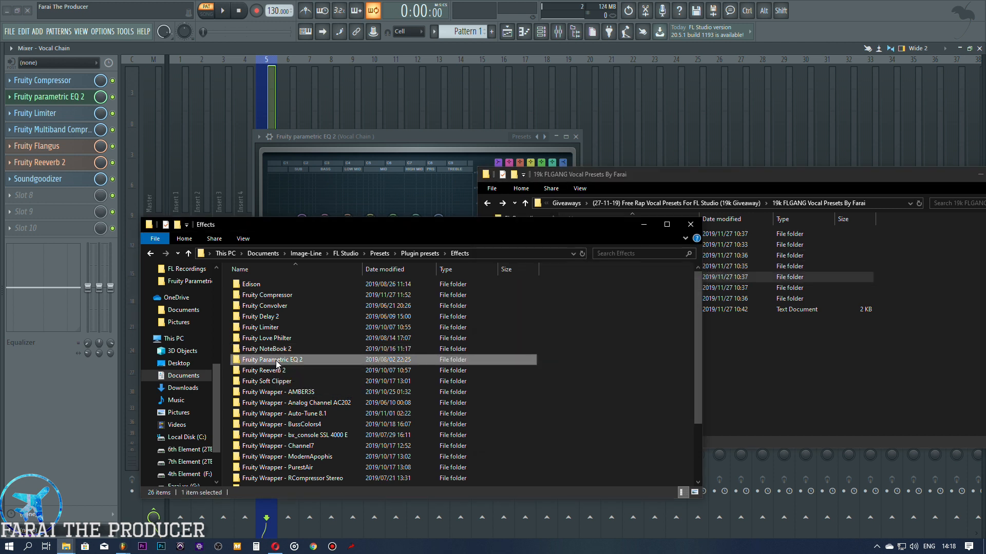
pyautogui.moveTo(528, 230); pyautogui.dragTo(471, 231)
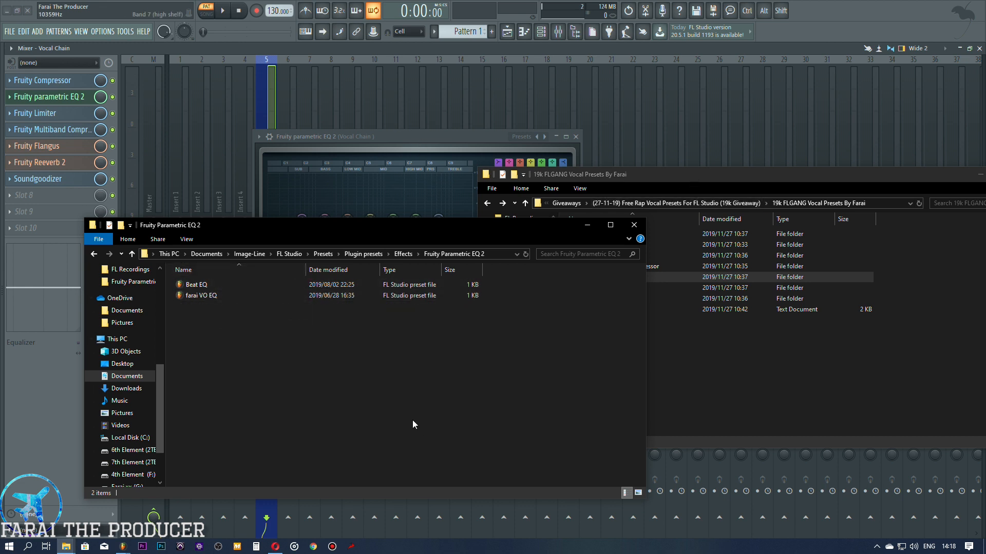
# Step: Create a folder named "19K FLGANG Vocal Presets" inside the Fruity Parametric EQ 2 folder and open it
pyautogui.hotkey('ctrl', 'shift', 'n')
pyautogui.write('129')
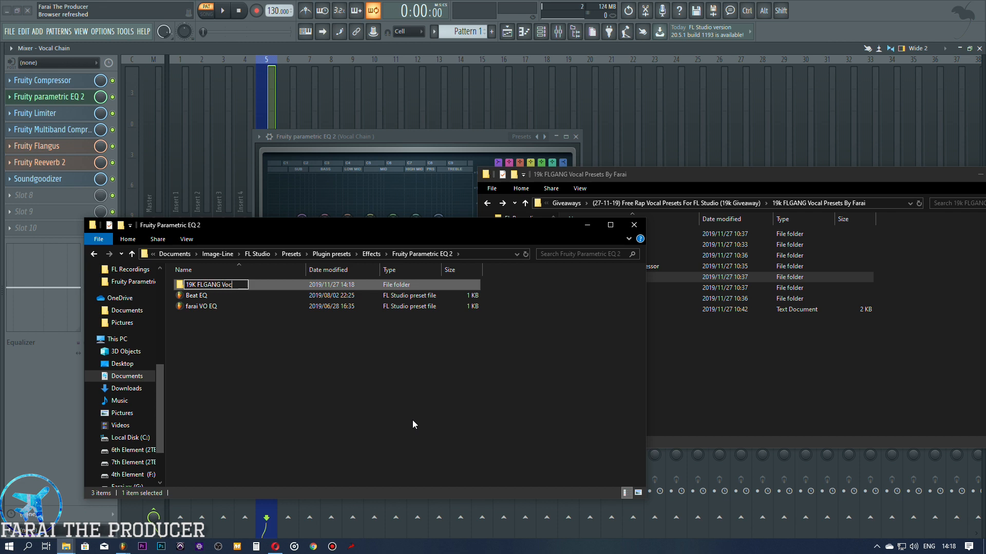
pyautogui.press('Return')
pyautogui.press('Return')
# Step: Put all preset files from the pack's Fruity Parametric EQ 2 folder into the empty 19K FLGANG Vocal Presets folder
pyautogui.click(721, 180)
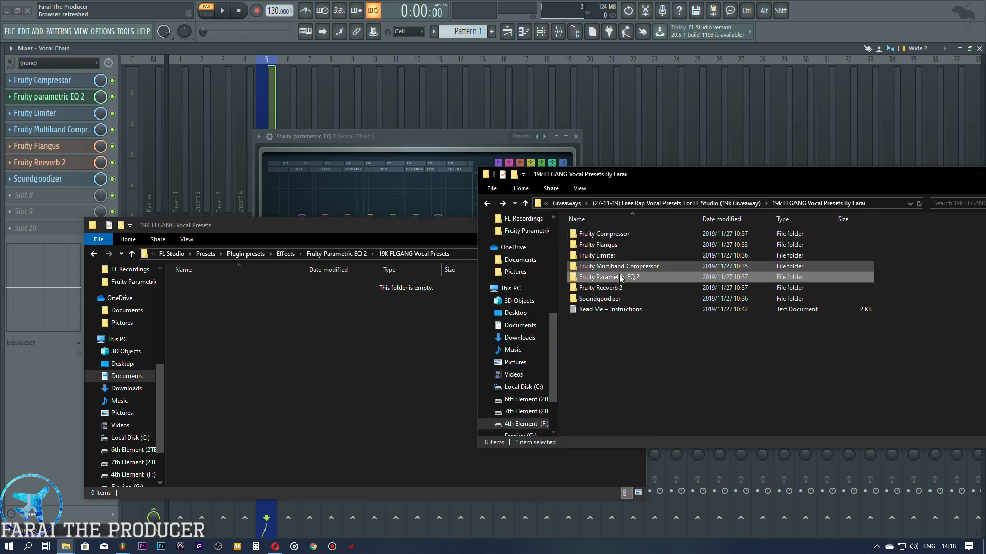
pyautogui.doubleClick(615, 277)
pyautogui.moveTo(599, 425); pyautogui.dragTo(590, 224)
pyautogui.moveTo(616, 299); pyautogui.dragTo(231, 369)
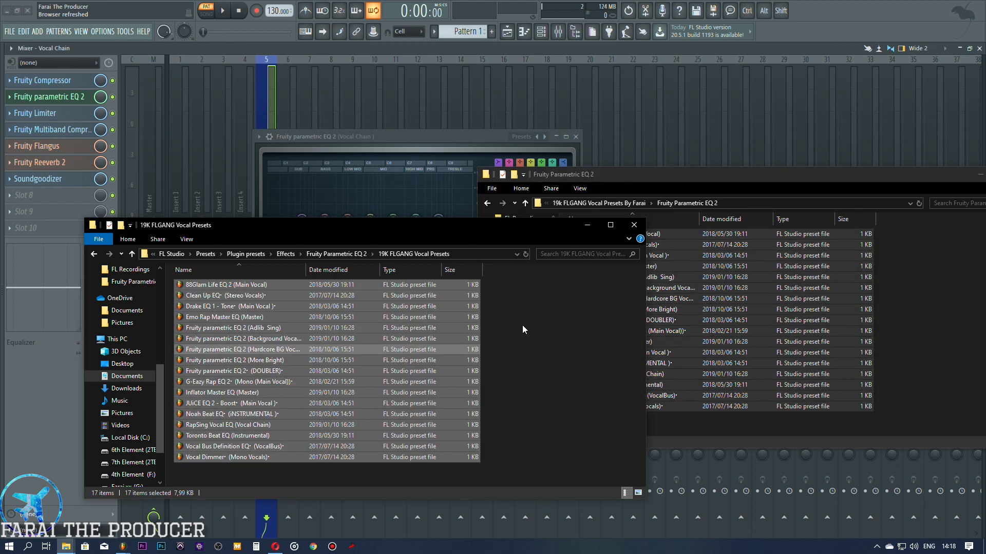
# Step: Load the Drake EQ 1 - Tone (Main Vocal) preset in Fruity parametric EQ 2 and step forward through the next presets
pyautogui.click(366, 139)
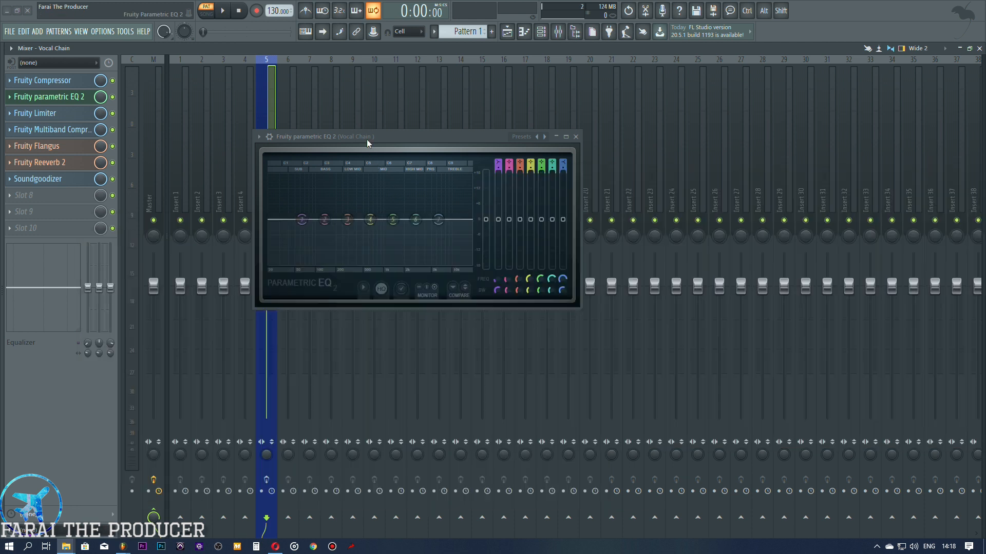
pyautogui.click(259, 136)
pyautogui.moveTo(308, 176)
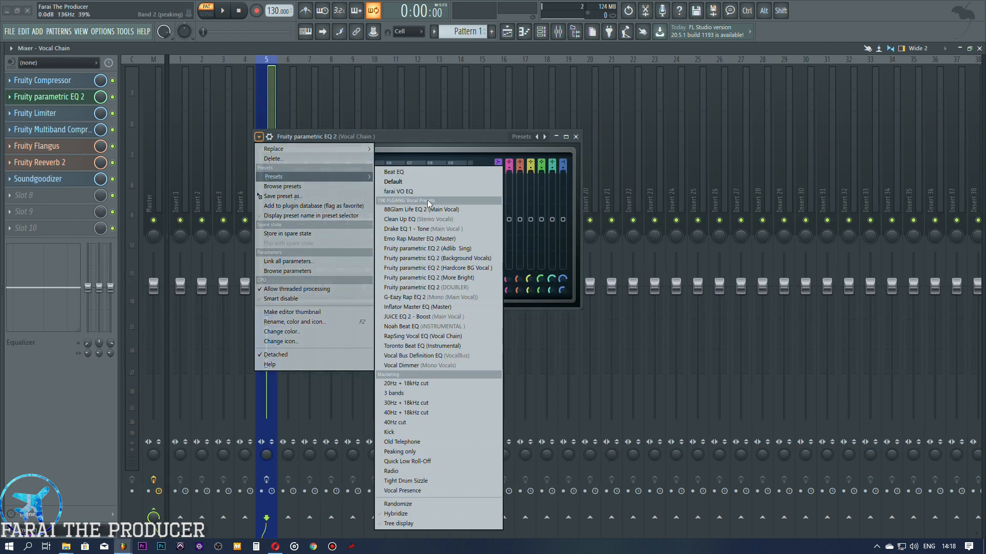
pyautogui.click(415, 229)
pyautogui.click(546, 137)
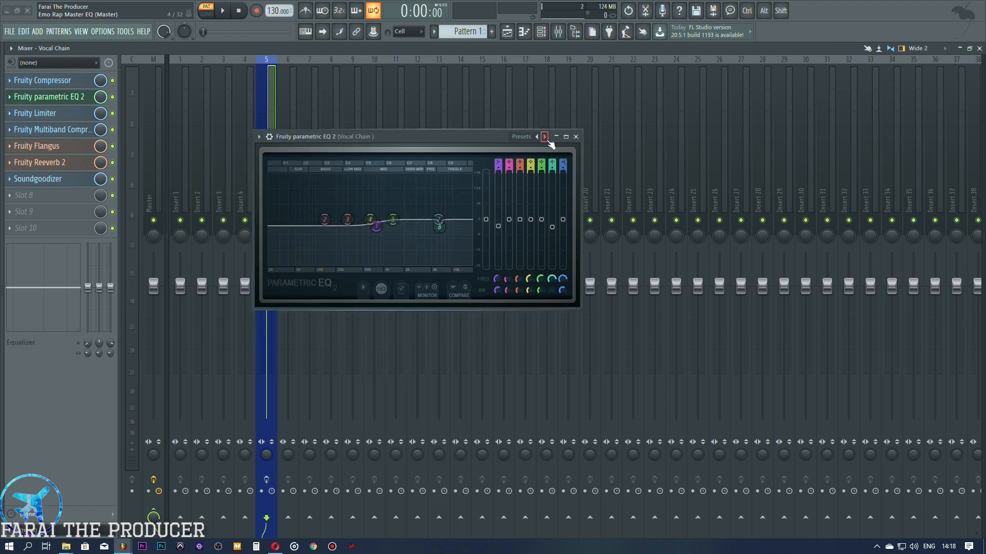
pyautogui.click(545, 137)
pyautogui.click(545, 137)
pyautogui.click(545, 137)
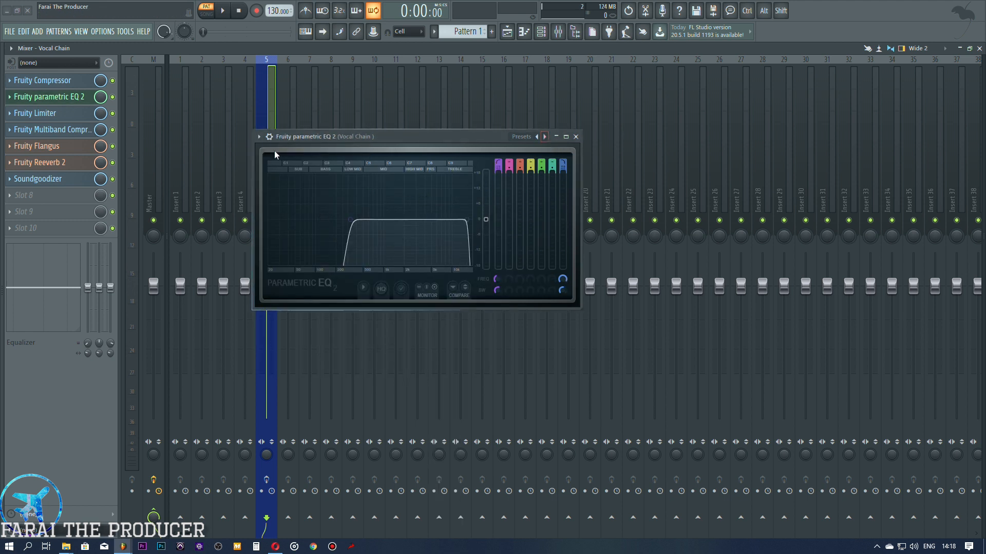
# Step: Load the Emo Rap Master EQ (Master) preset from the 19K FLGANG Vocal Presets group in Fruity parametric EQ 2
pyautogui.click(260, 136)
pyautogui.moveTo(270, 177)
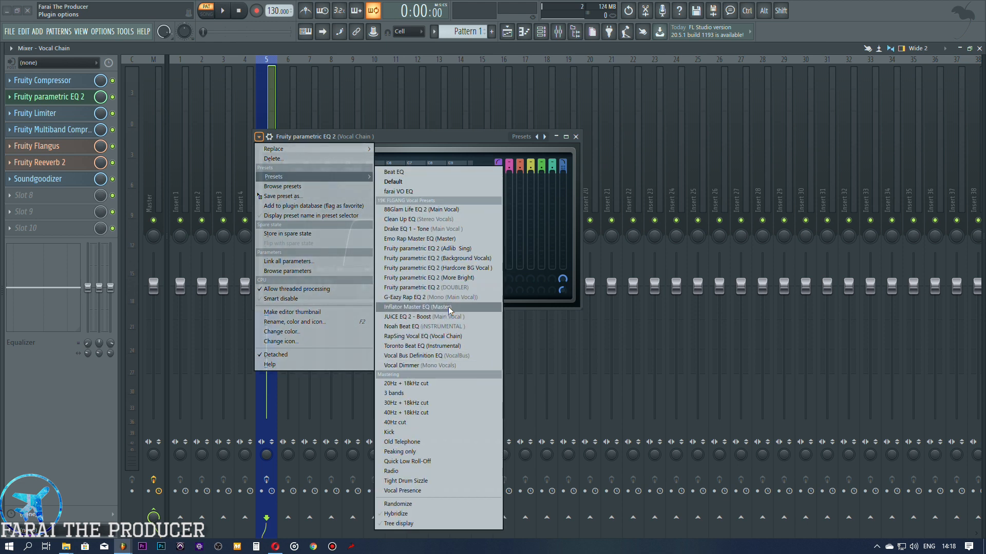
pyautogui.click(455, 239)
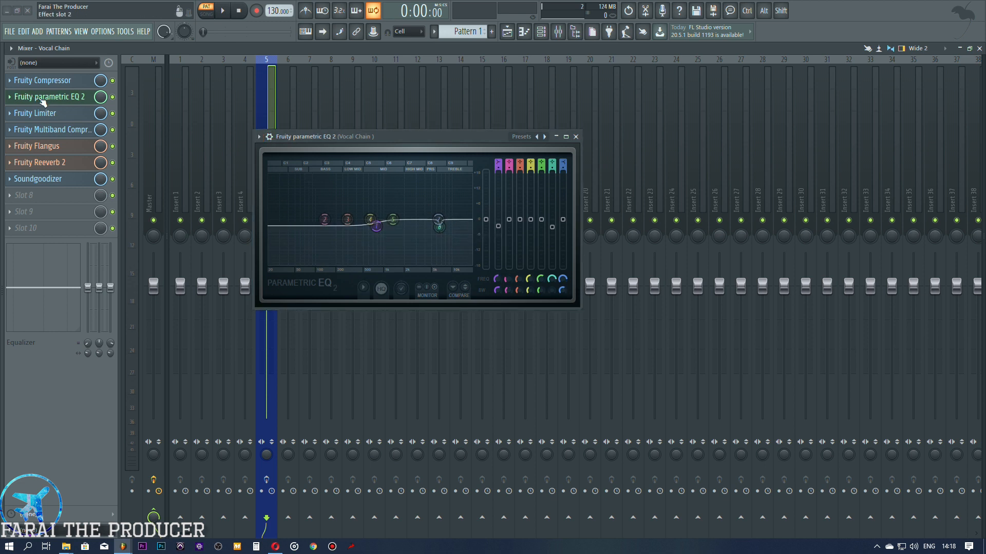
# Step: Open Fruity Compressor and look through its FLGANG presets without loading one, returning to Fruity parametric EQ 2
pyautogui.click(51, 80)
pyautogui.click(415, 139)
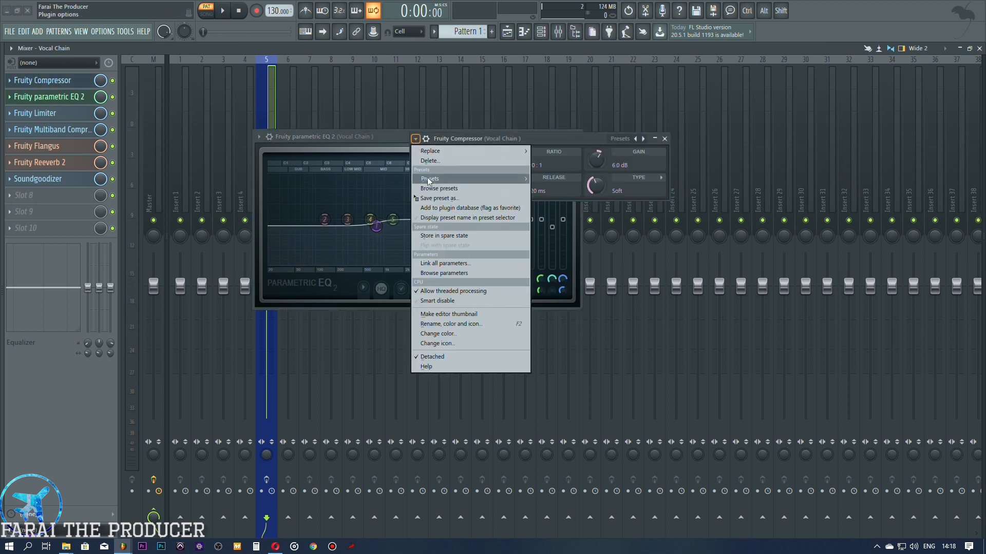
pyautogui.moveTo(431, 178)
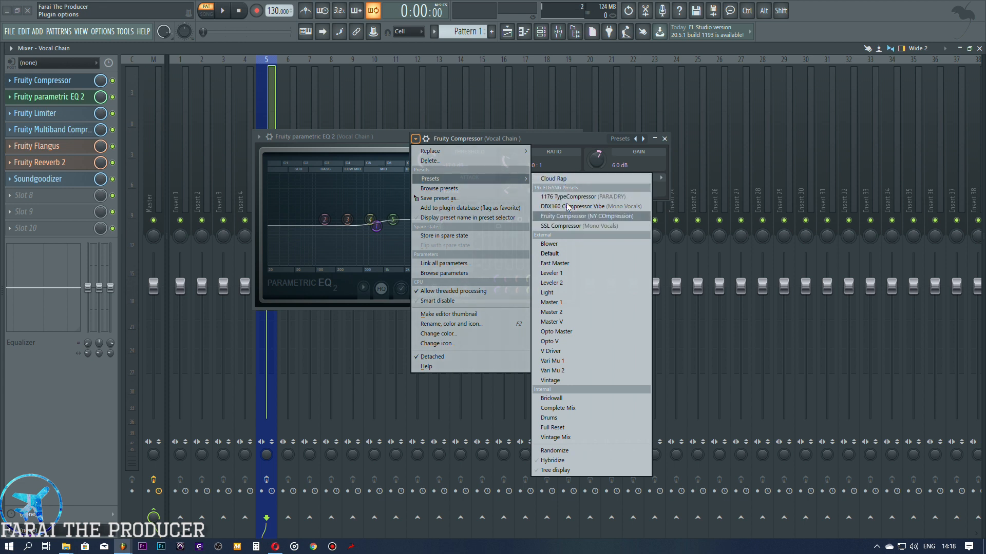
pyautogui.click(357, 139)
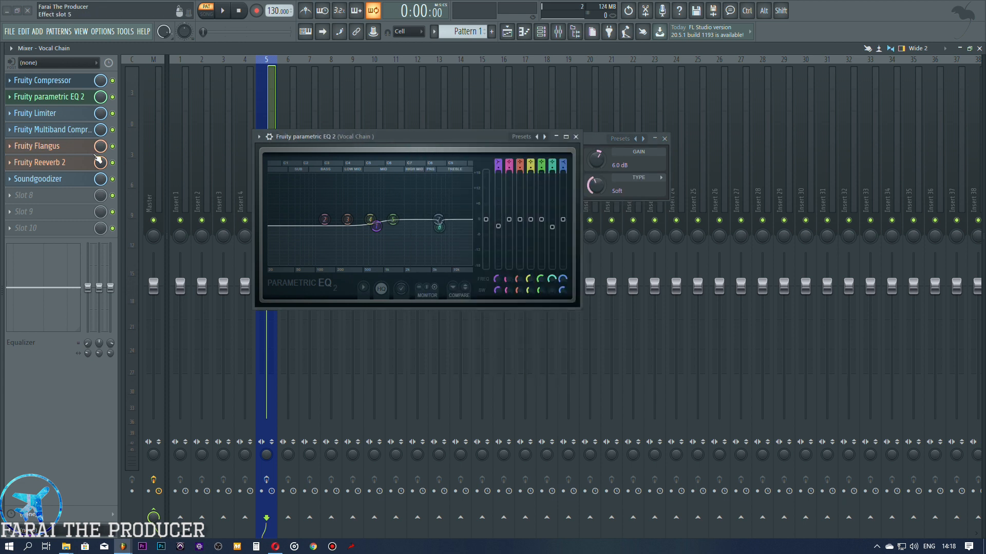
# Step: Bring up the FL Studio 12 Effects folder, look over its plugin folders, and close that folder window
pyautogui.moveTo(66, 547)
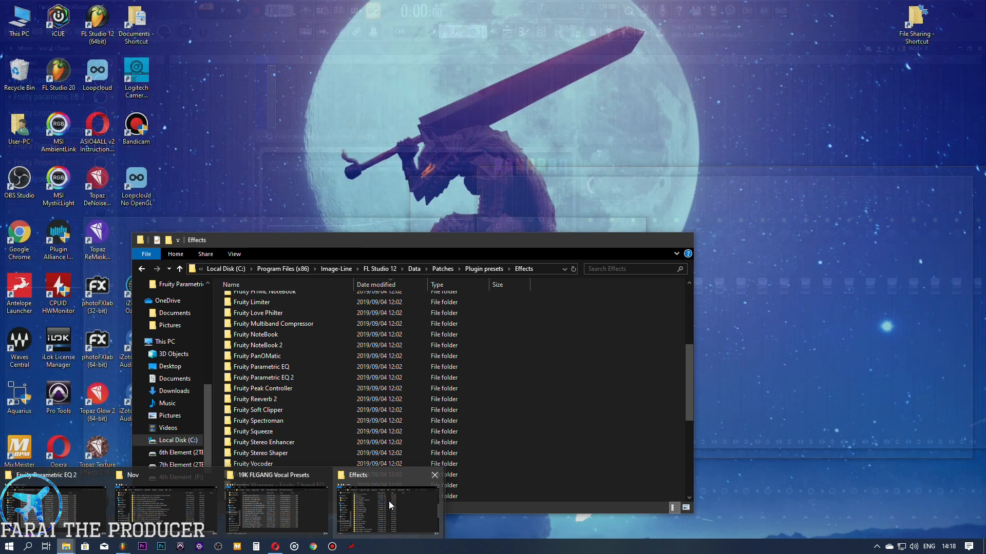
pyautogui.click(389, 501)
pyautogui.moveTo(375, 245); pyautogui.dragTo(539, 174)
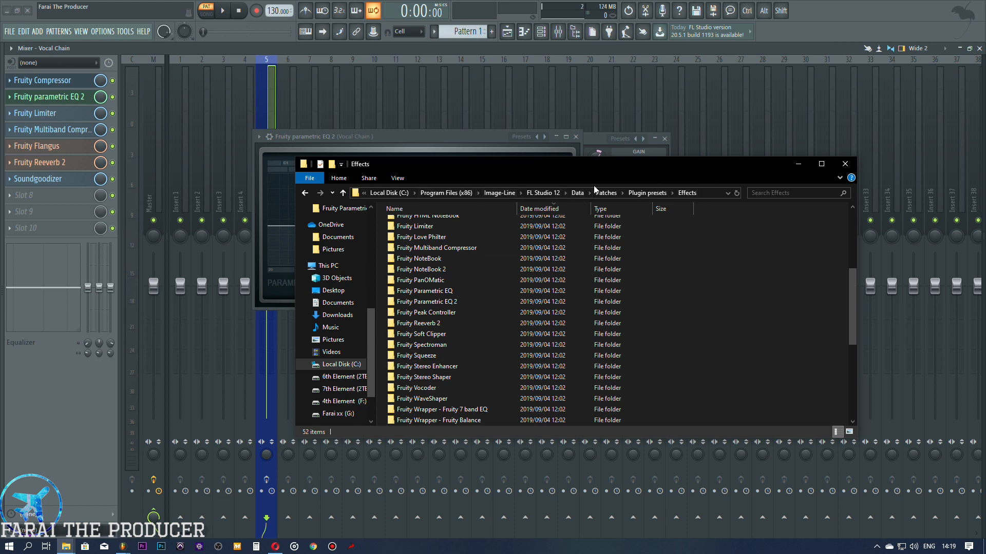
pyautogui.click(426, 312)
pyautogui.scroll(2, 418, 312)
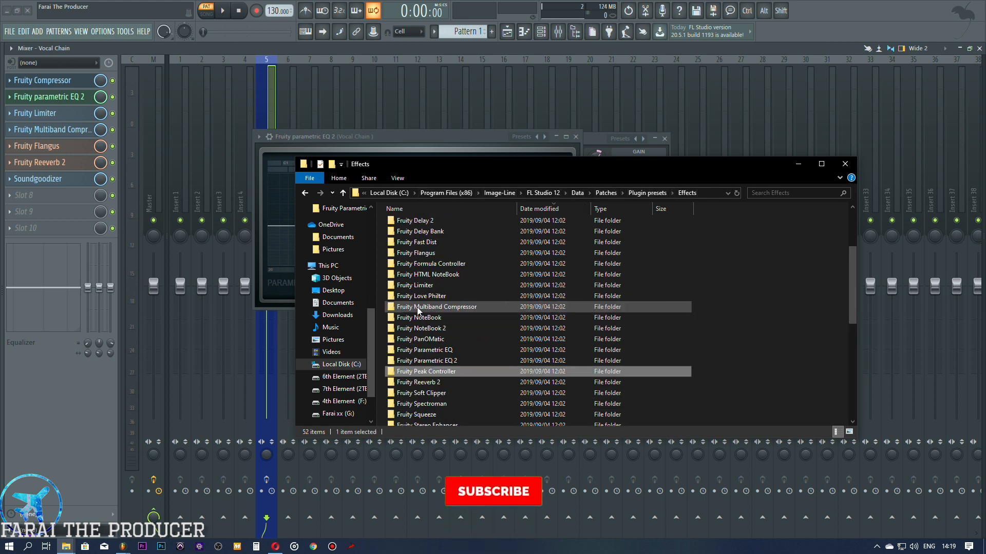
pyautogui.click(845, 163)
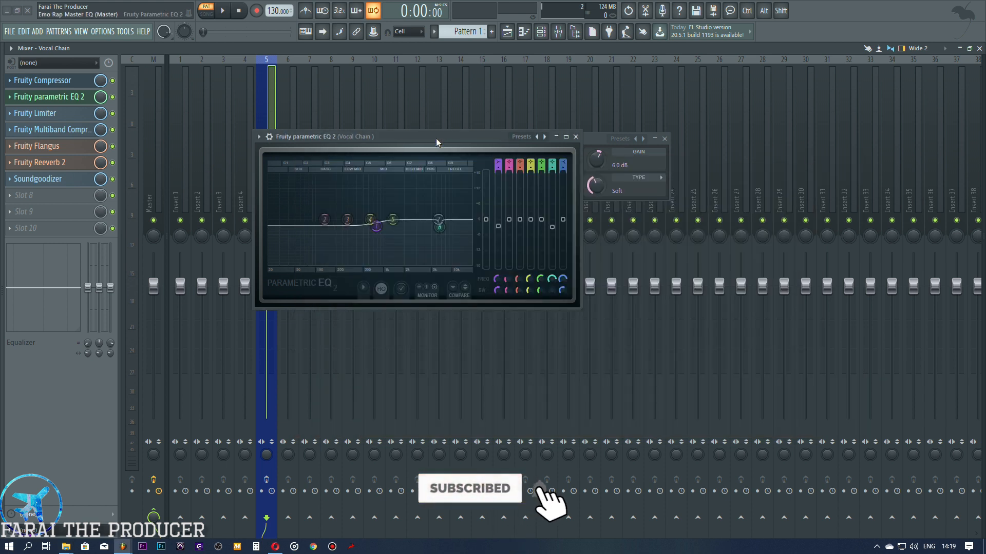
# Step: Close Fruity parametric EQ 2 and load the 1176 TypeCompressor (PARA DRY) preset in Fruity Compressor
pyautogui.click(575, 137)
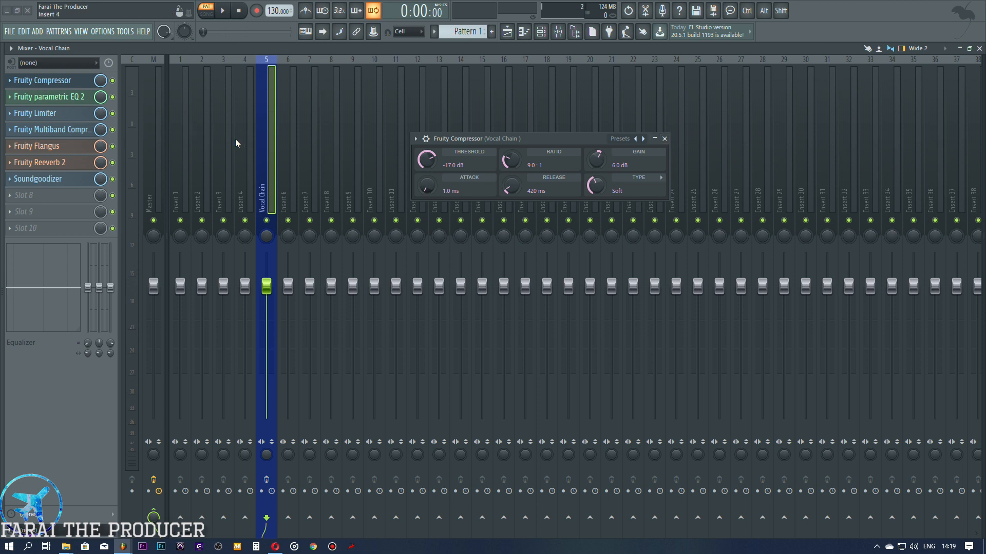
pyautogui.click(52, 81)
pyautogui.click(55, 84)
pyautogui.click(54, 84)
pyautogui.click(55, 85)
pyautogui.click(416, 138)
pyautogui.moveTo(462, 178)
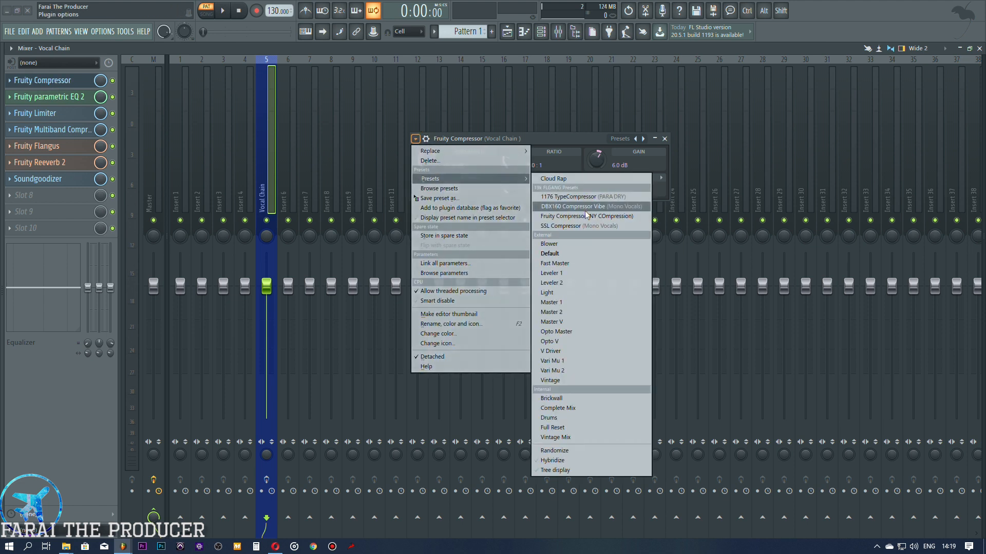
pyautogui.click(561, 198)
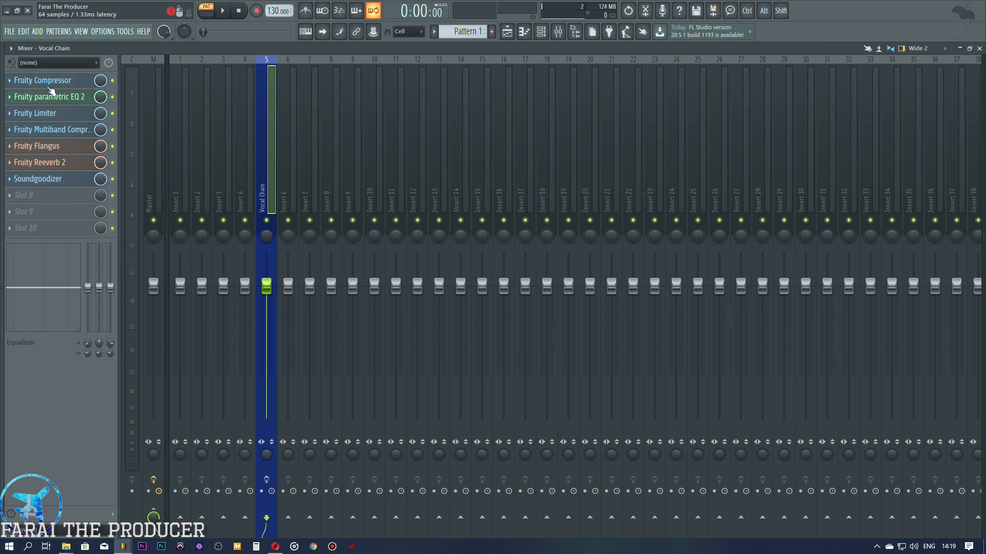
# Step: Reopen Fruity Compressor higher over the mixer, and view Fruity parametric EQ 2 beneath it before closing the EQ
pyautogui.click(42, 80)
pyautogui.moveTo(516, 138); pyautogui.dragTo(442, 102)
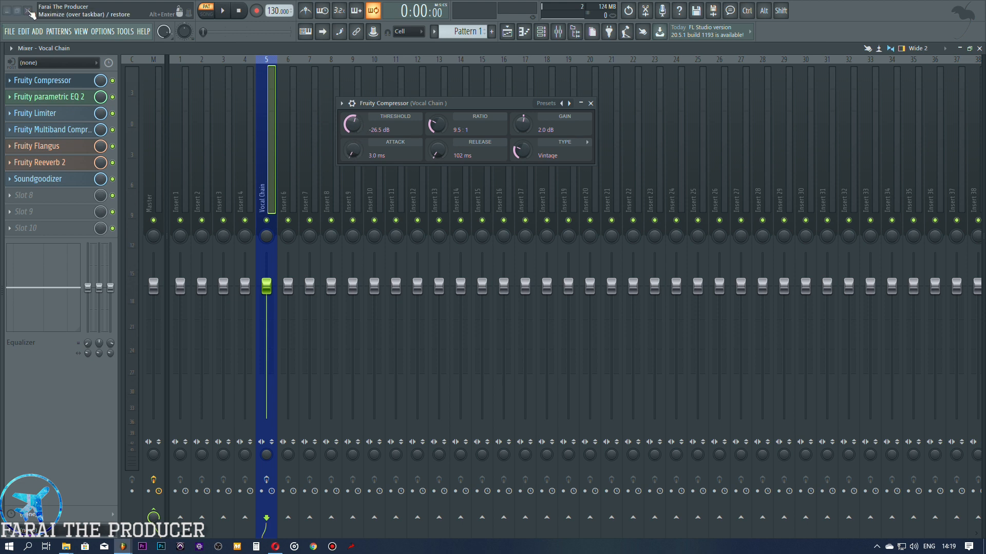
pyautogui.click(77, 96)
pyautogui.moveTo(345, 138); pyautogui.dragTo(424, 191)
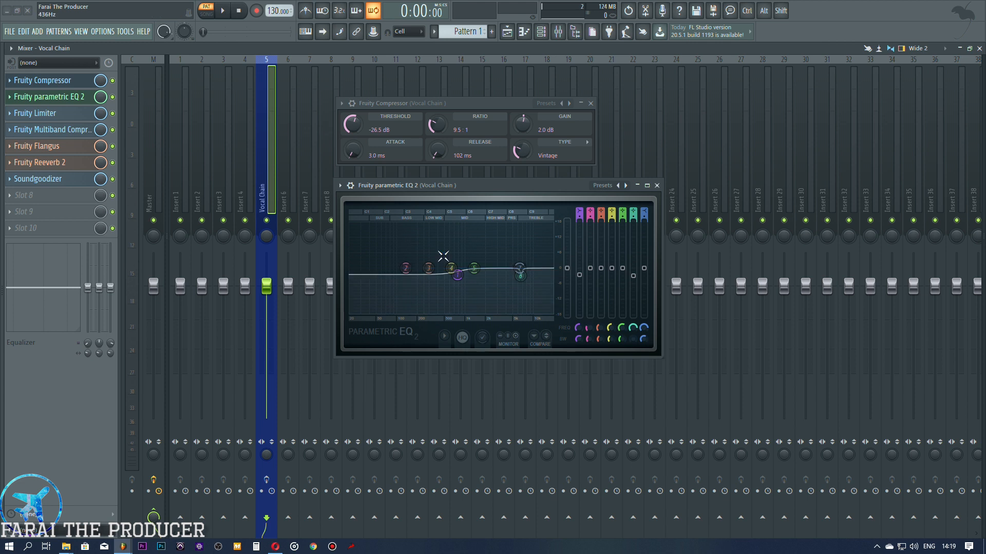
pyautogui.click(71, 100)
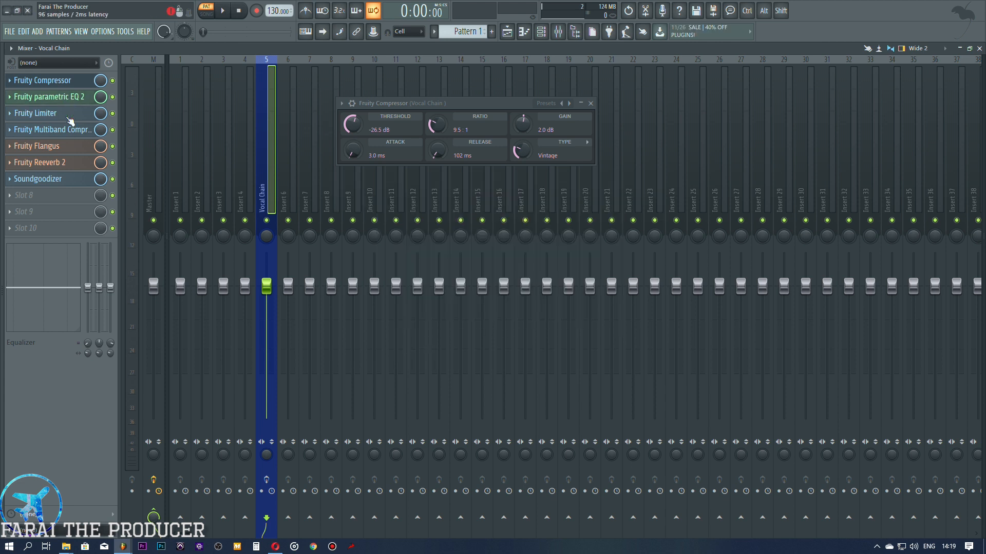
# Step: Open Fruity Limiter, place it below Fruity Compressor, and switch playback to song mode
pyautogui.click(52, 112)
pyautogui.moveTo(428, 162); pyautogui.dragTo(399, 221)
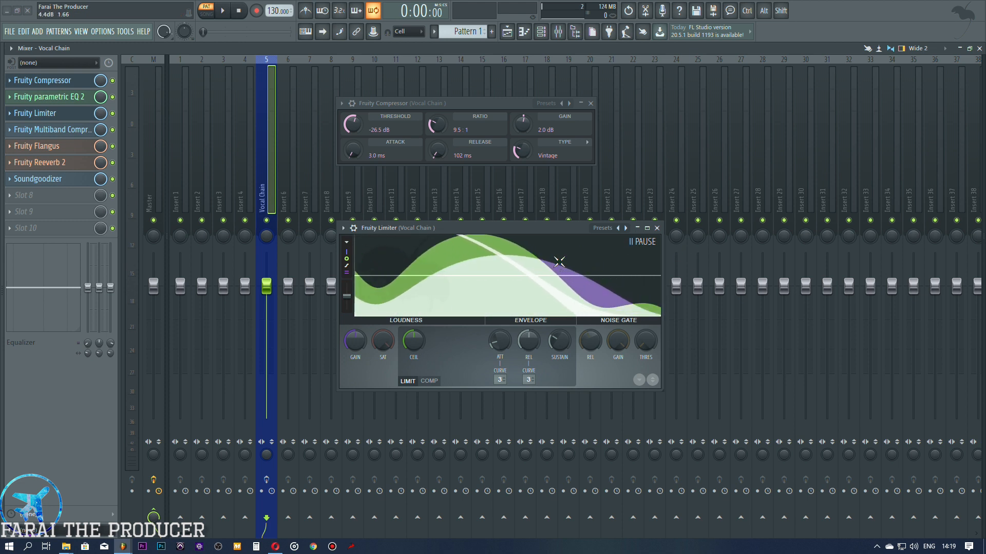
pyautogui.click(211, 14)
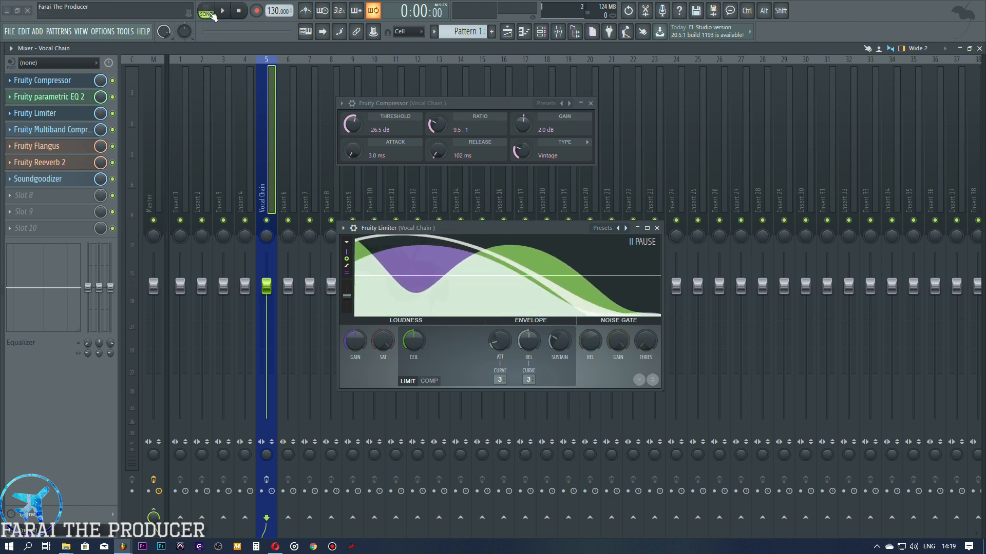
pyautogui.moveTo(464, 230); pyautogui.dragTo(468, 187)
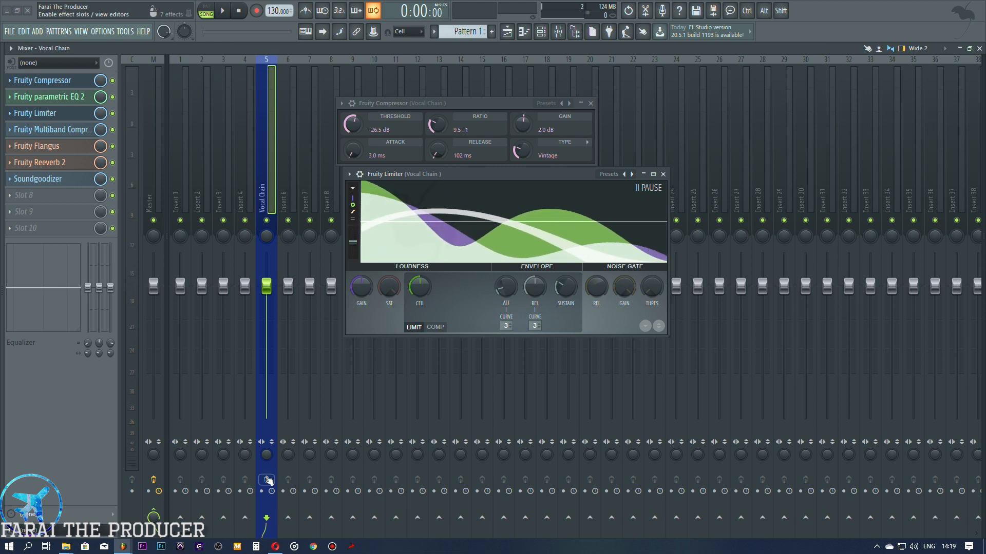
pyautogui.moveTo(478, 174); pyautogui.dragTo(472, 206)
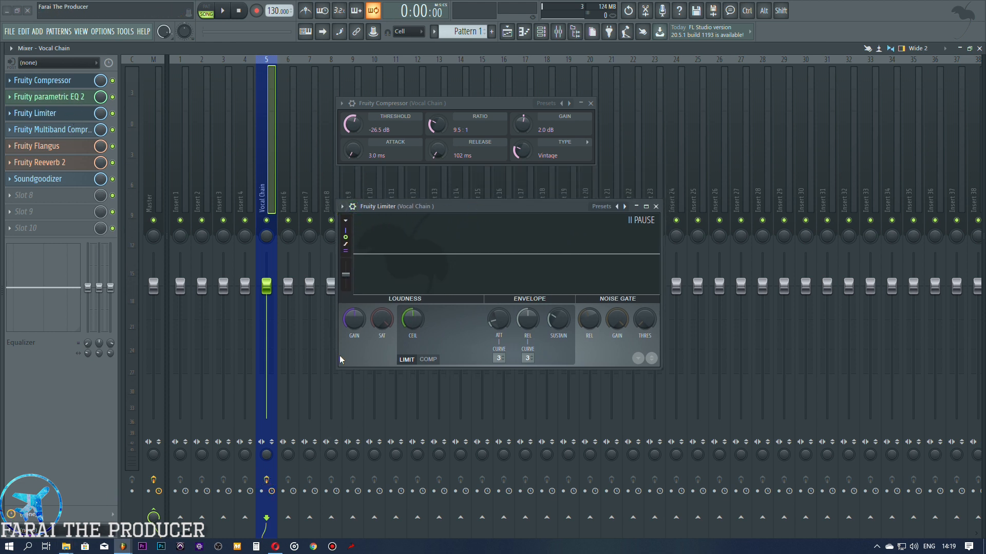
# Step: Adjust the threshold to -10.4 dB, the knee and the ratio in Fruity Limiter's compressor mode, and close the limiter and compressor
pyautogui.click(428, 360)
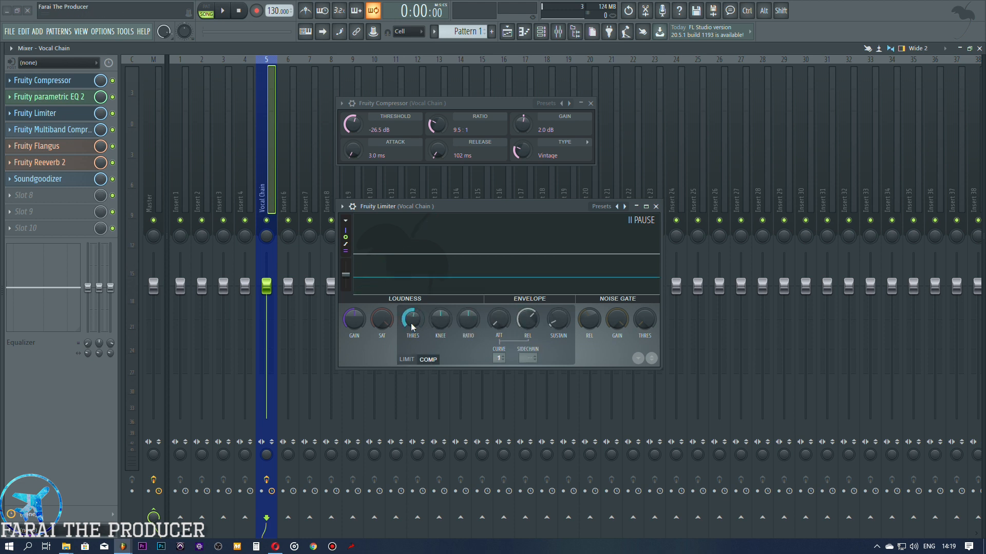
pyautogui.moveTo(431, 329); pyautogui.dragTo(429, 320)
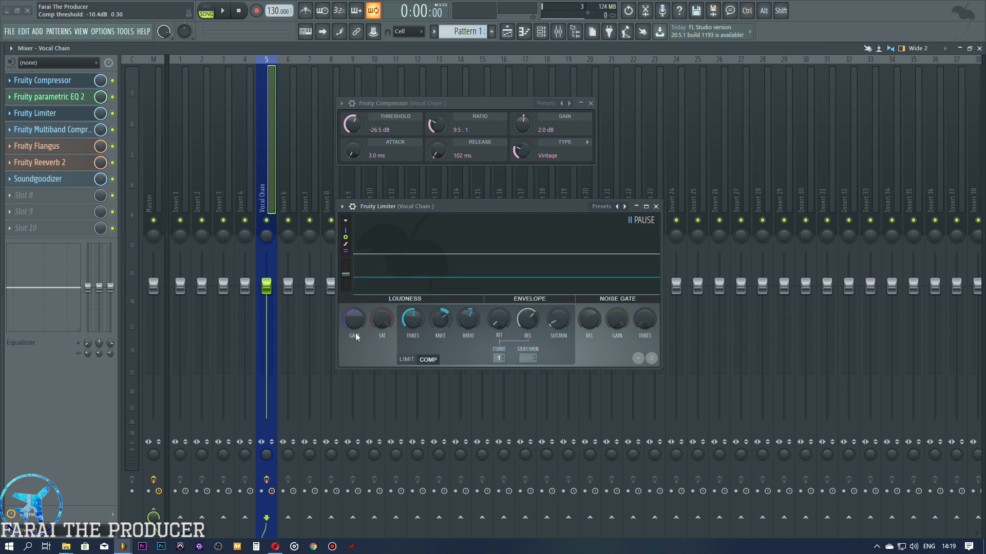
pyautogui.click(62, 82)
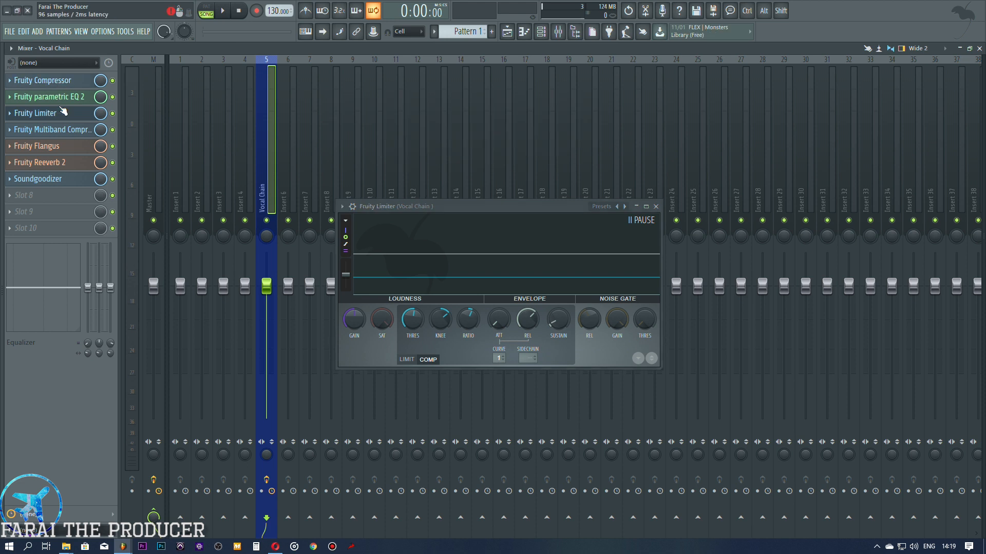
pyautogui.click(60, 115)
# Step: Open Fruity Multiband Compressor, check the Documents Effects folder for a matching plugin folder, and close that folder window
pyautogui.click(89, 127)
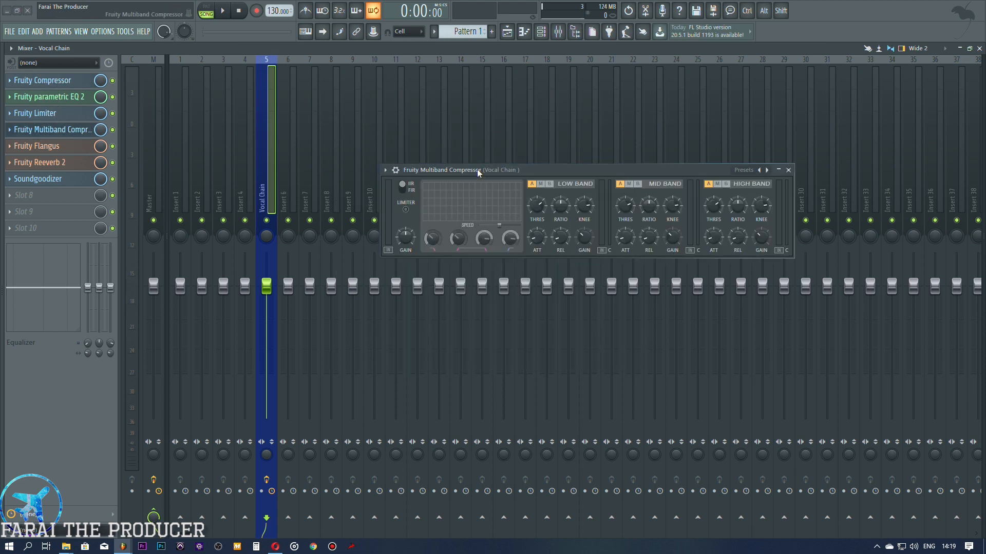
pyautogui.moveTo(476, 168); pyautogui.dragTo(423, 151)
pyautogui.moveTo(65, 545)
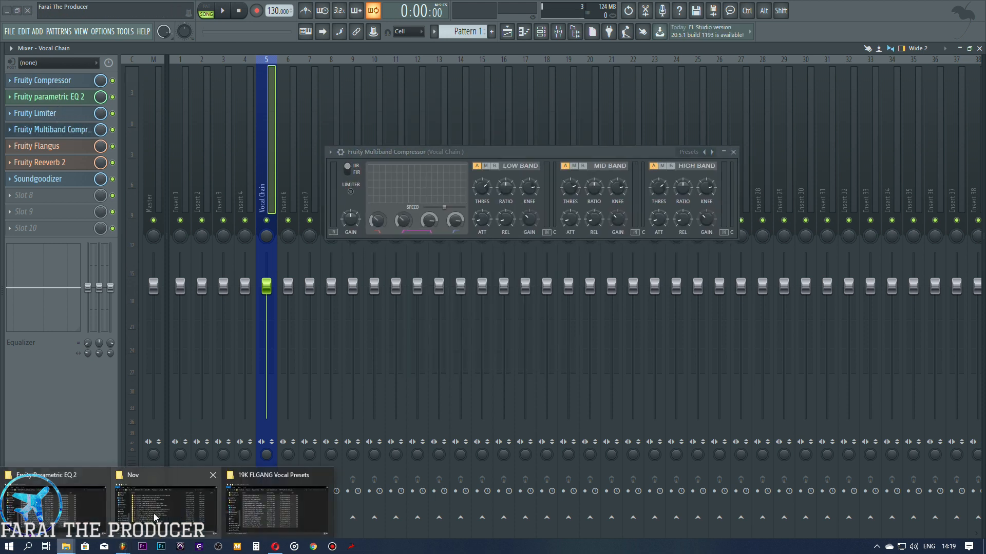
pyautogui.click(244, 505)
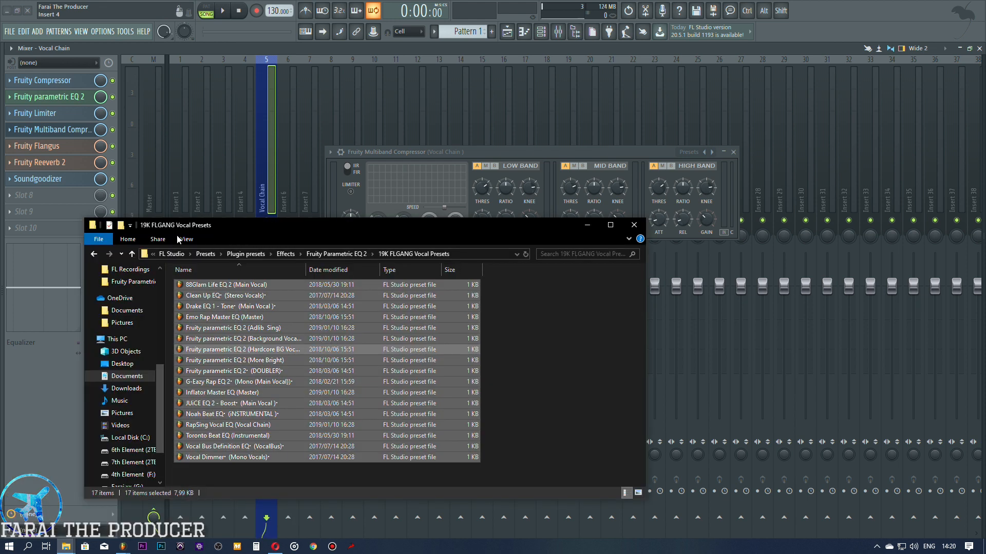
pyautogui.click(93, 254)
pyautogui.click(94, 254)
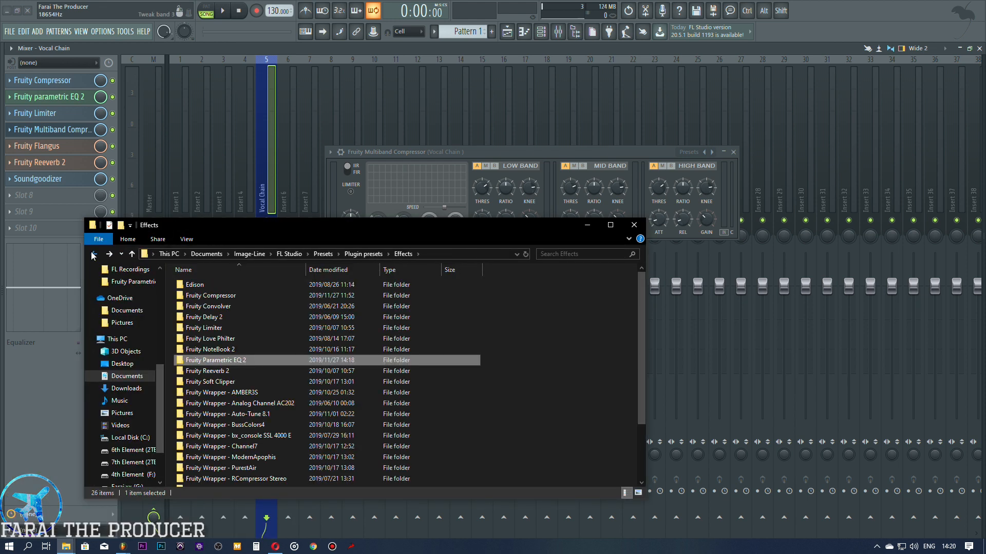
pyautogui.click(109, 254)
pyautogui.click(633, 225)
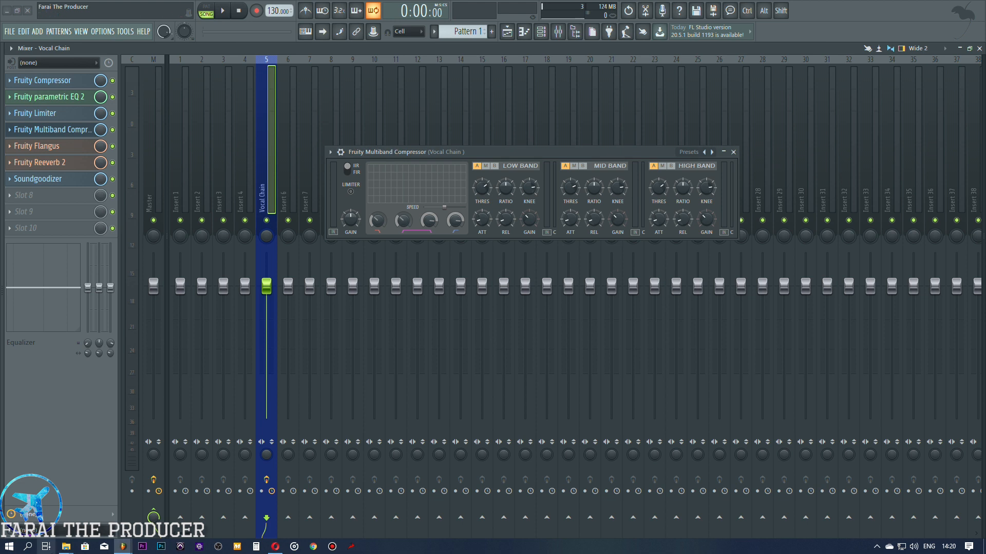
# Step: Load Fruity DeEsser (Mono Vocals) from the preset pack's Fruity Multiband Compressor folder onto the mixer's Fruity Multiband Compressor slot
pyautogui.moveTo(71, 550)
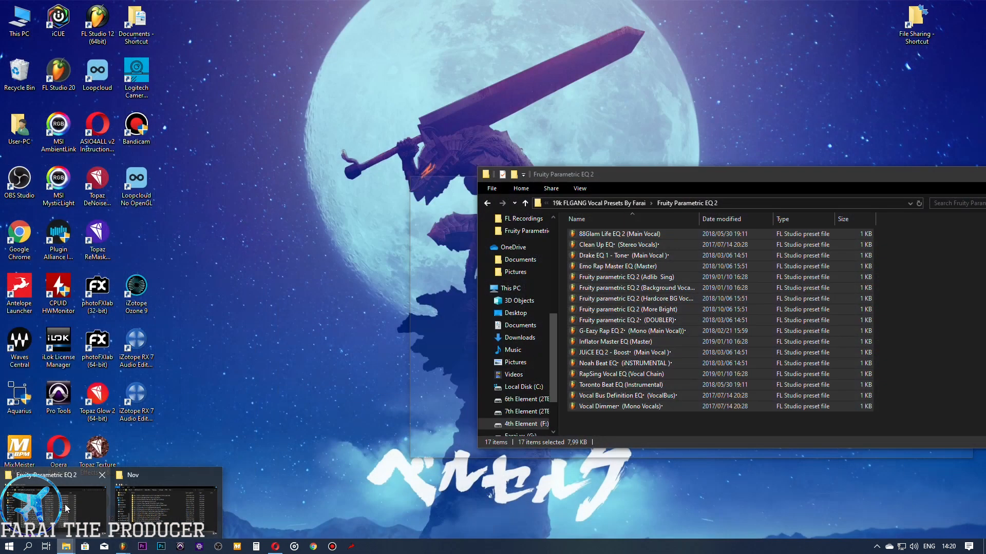
pyautogui.click(168, 501)
pyautogui.click(487, 203)
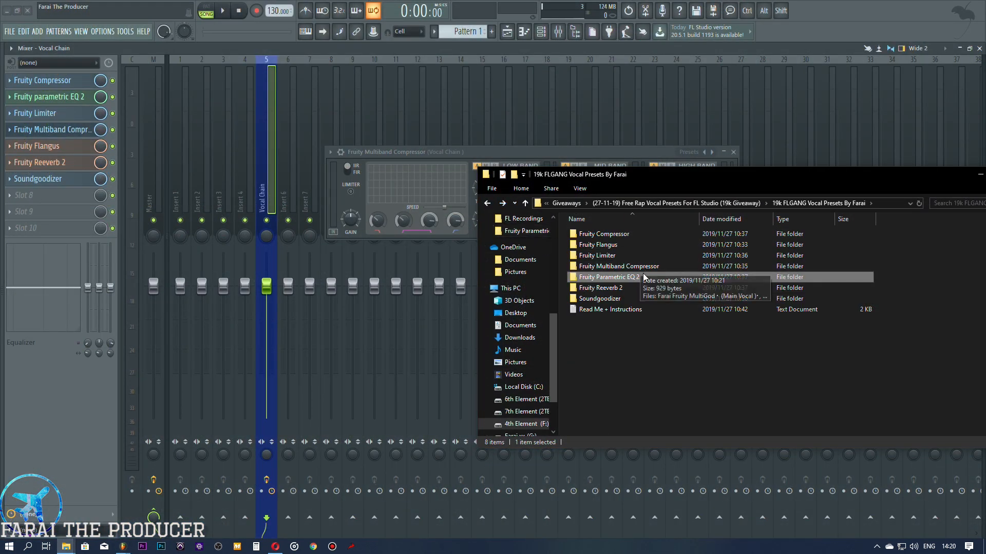
pyautogui.doubleClick(636, 256)
pyautogui.click(596, 245)
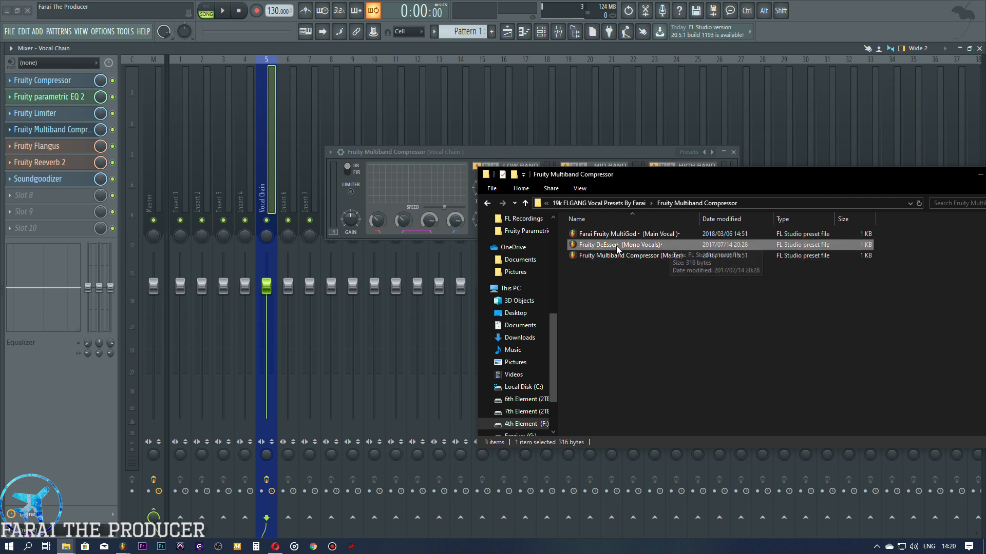
pyautogui.moveTo(596, 245); pyautogui.dragTo(54, 131)
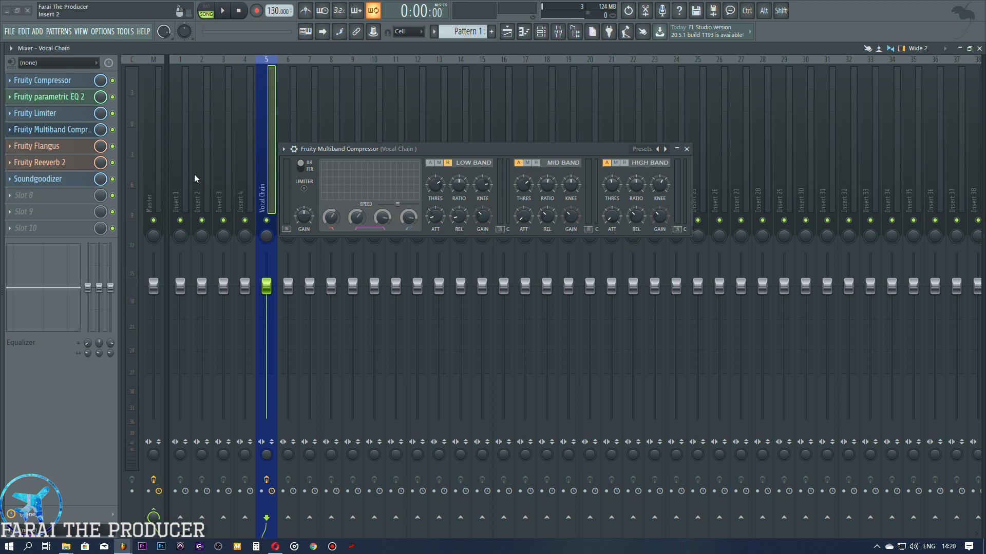
# Step: Close Fruity Multiband Compressor, open Fruity Flangus, and lower its mixer slot's mix level to about 4%
pyautogui.click(51, 130)
pyautogui.click(53, 147)
pyautogui.moveTo(124, 134); pyautogui.dragTo(516, 128)
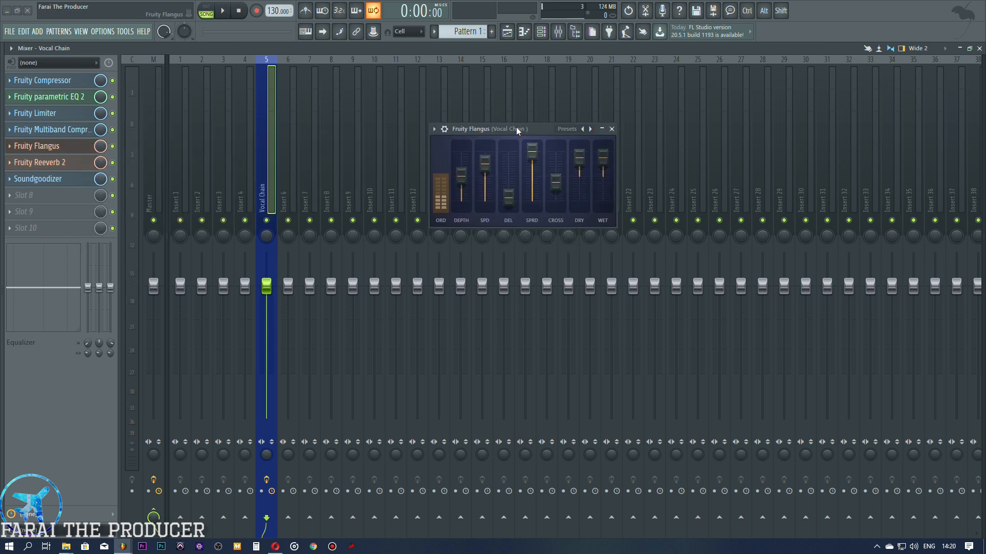
pyautogui.moveTo(100, 146); pyautogui.dragTo(100, 147)
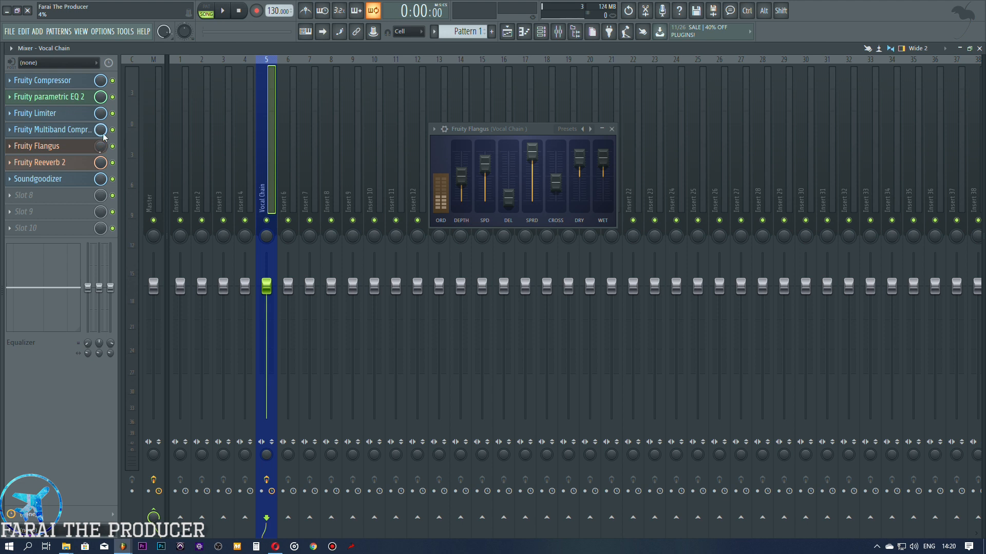
# Step: Open the preset pack's Fruity Flangus folder in File Explorer and select the Fruity Flangus (Main Vocal) preset
pyautogui.moveTo(66, 546)
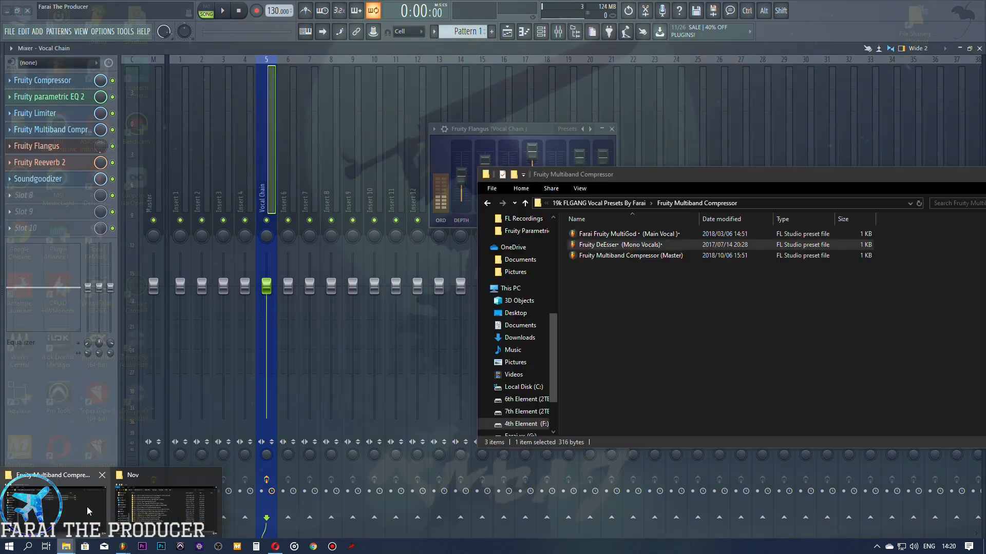
pyautogui.click(87, 507)
pyautogui.click(487, 202)
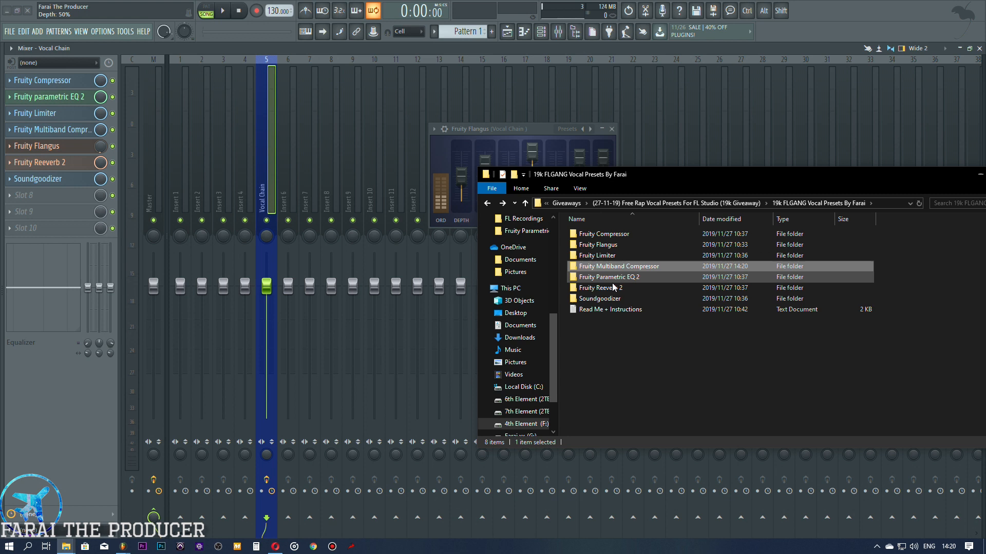
pyautogui.doubleClick(605, 245)
pyautogui.click(626, 236)
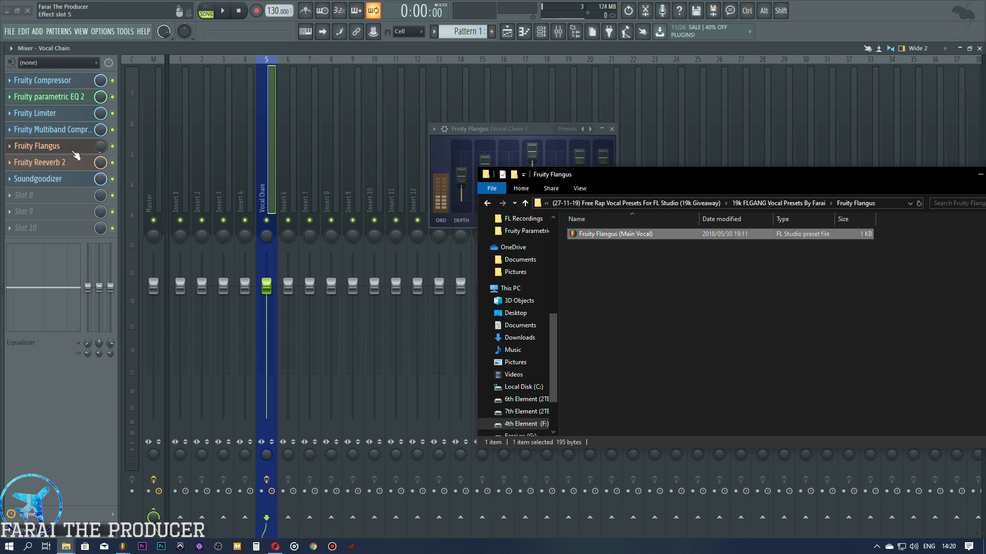
# Step: Load Fruity AIRReeverb 2 (Main Vocal) from the pack's Fruity Reeverb 2 folder onto the mixer's Fruity Reeverb 2 slot
pyautogui.click(486, 204)
pyautogui.doubleClick(603, 287)
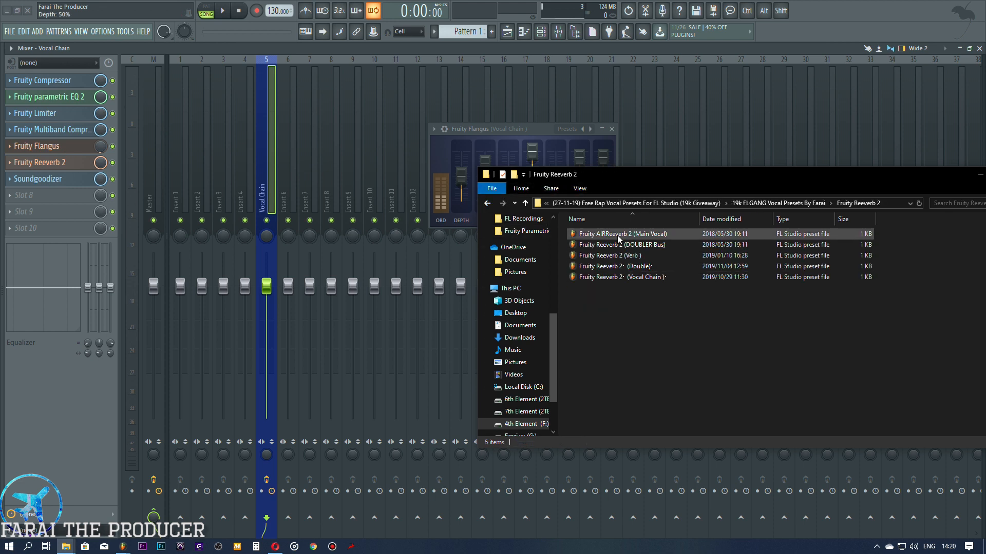
pyautogui.click(662, 234)
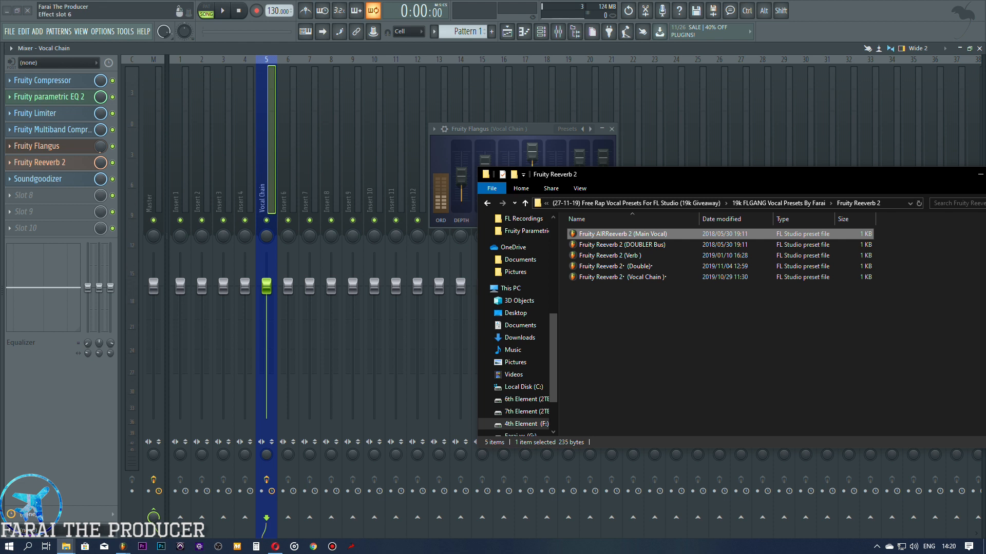
pyautogui.moveTo(618, 233); pyautogui.dragTo(66, 162)
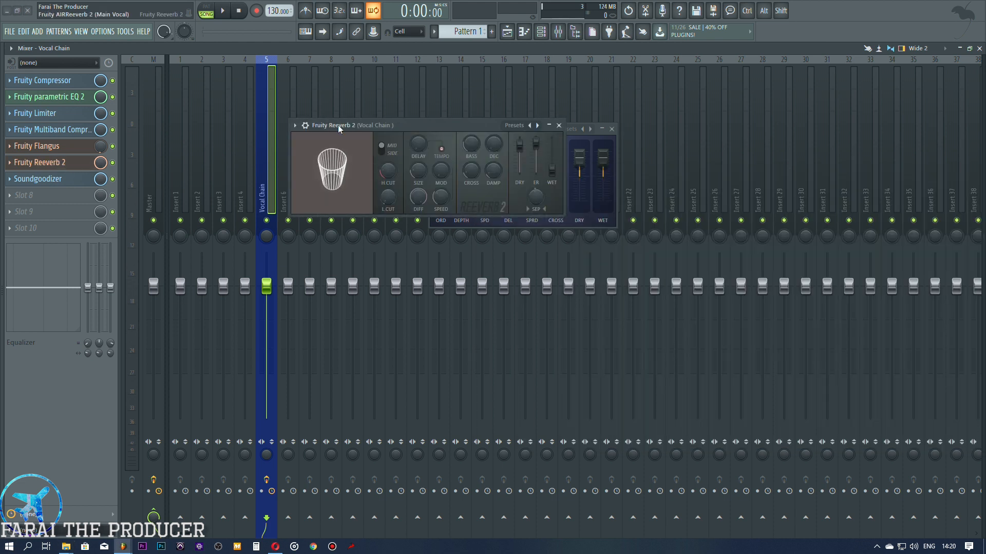
# Step: Raise the wet level in Fruity Reeverb 2 and turn its mixer slot's mix level down
pyautogui.moveTo(338, 125); pyautogui.dragTo(345, 217)
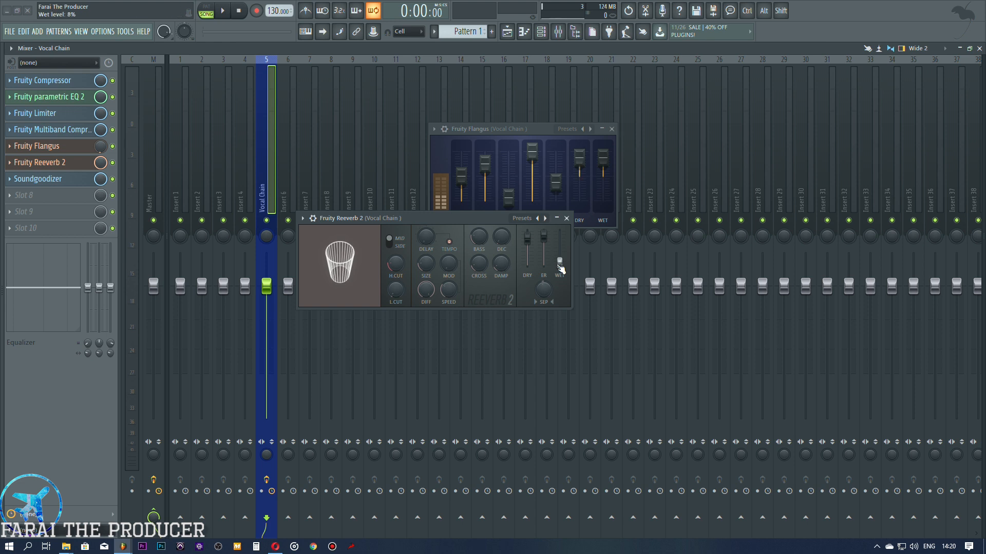
pyautogui.moveTo(559, 264); pyautogui.dragTo(559, 237)
pyautogui.moveTo(100, 162); pyautogui.dragTo(101, 190)
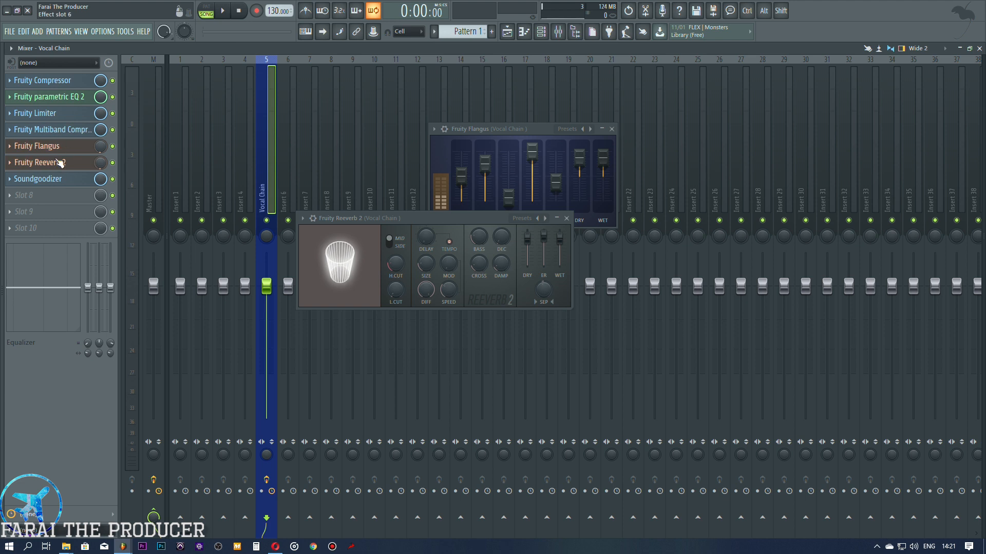
pyautogui.click(58, 147)
pyautogui.click(56, 163)
pyautogui.click(57, 163)
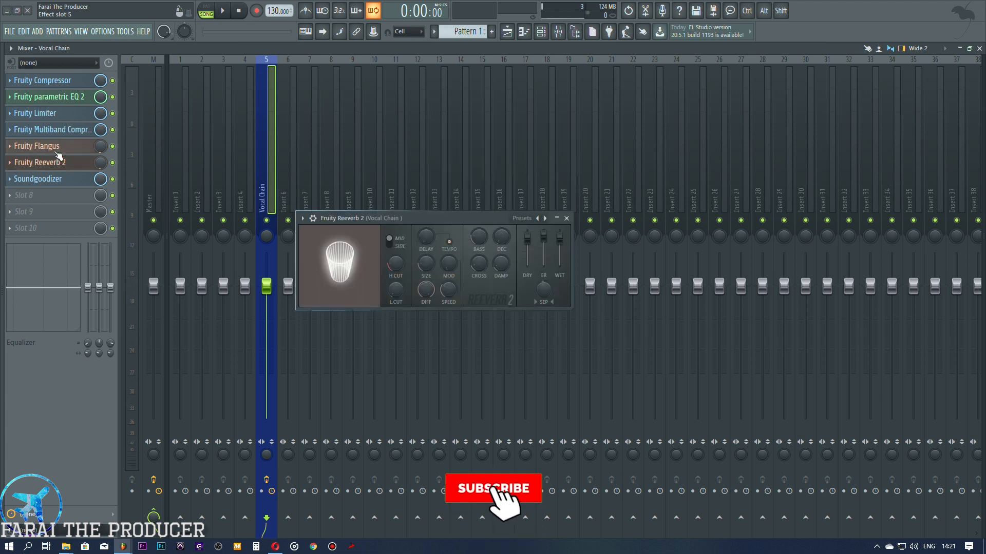
pyautogui.click(58, 148)
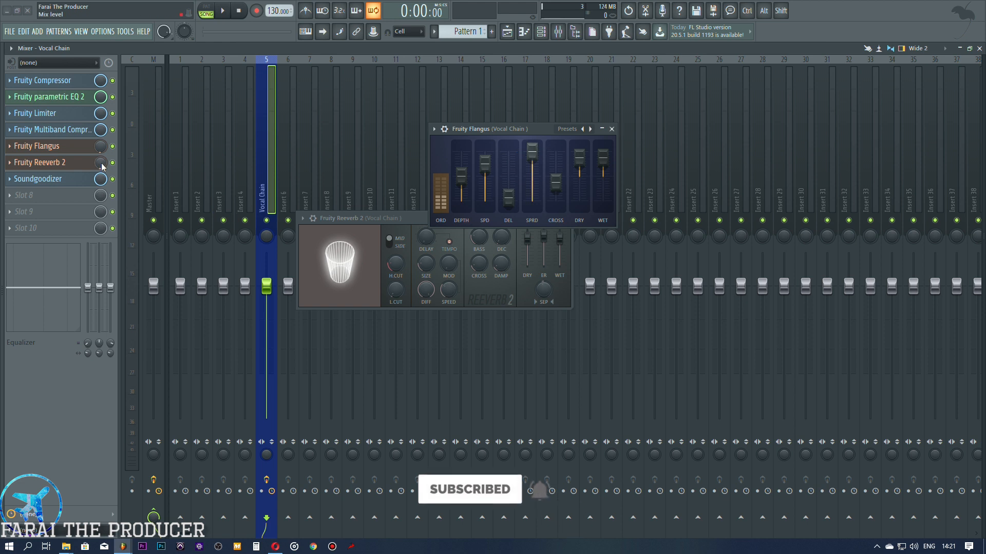
# Step: Readjust Fruity Reeverb 2's wet level, keep its mixer slot's mix level low, and close its window
pyautogui.moveTo(559, 237)
pyautogui.mouseDown()
pyautogui.moveTo(559, 259)
pyautogui.moveTo(559, 232)
pyautogui.mouseUp()
pyautogui.keyDown('alt'); pyautogui.click(560, 233); pyautogui.keyUp('alt')
pyautogui.moveTo(101, 163); pyautogui.dragTo(100, 206)
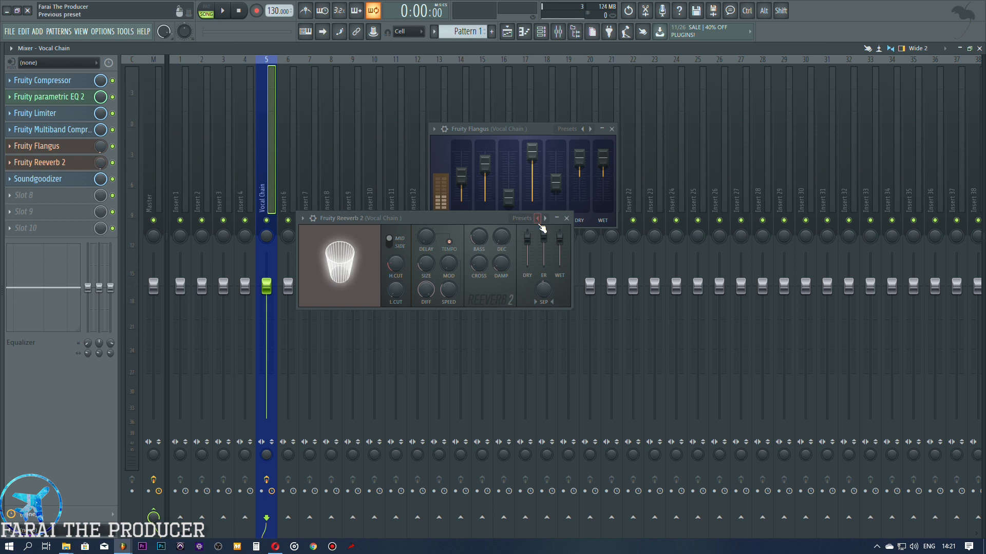
pyautogui.click(57, 162)
pyautogui.click(56, 163)
pyautogui.click(58, 162)
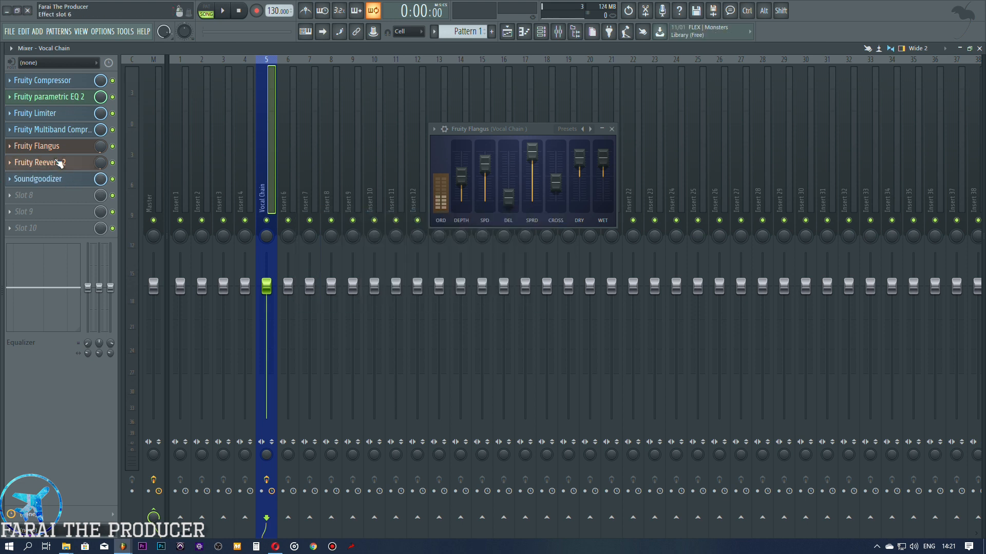
# Step: Open Soundgoodizer and load Soundgoodizer (Main Vocal) from the preset pack's Soundgoodizer folder onto its mixer slot
pyautogui.click(62, 178)
pyautogui.moveTo(216, 134); pyautogui.dragTo(500, 258)
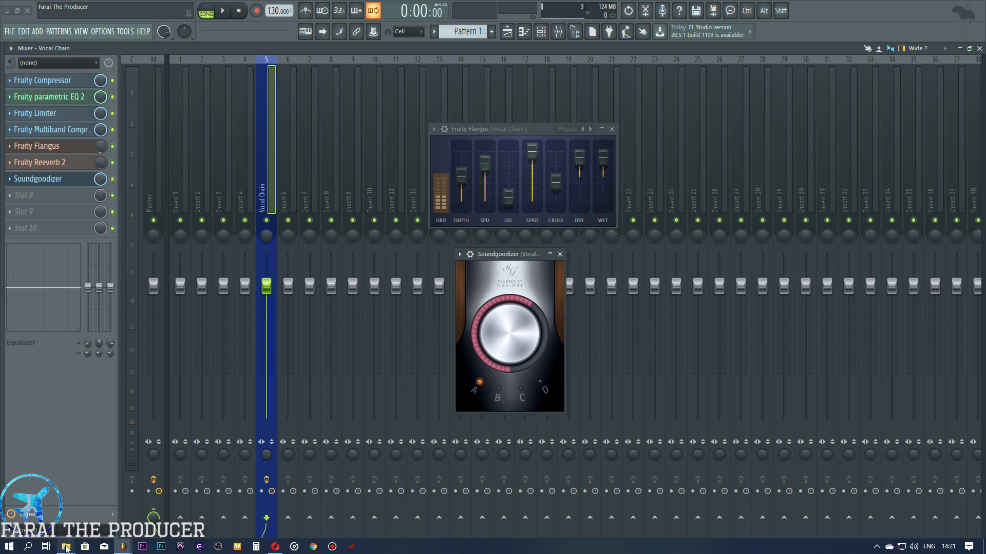
pyautogui.moveTo(66, 545)
pyautogui.click(100, 508)
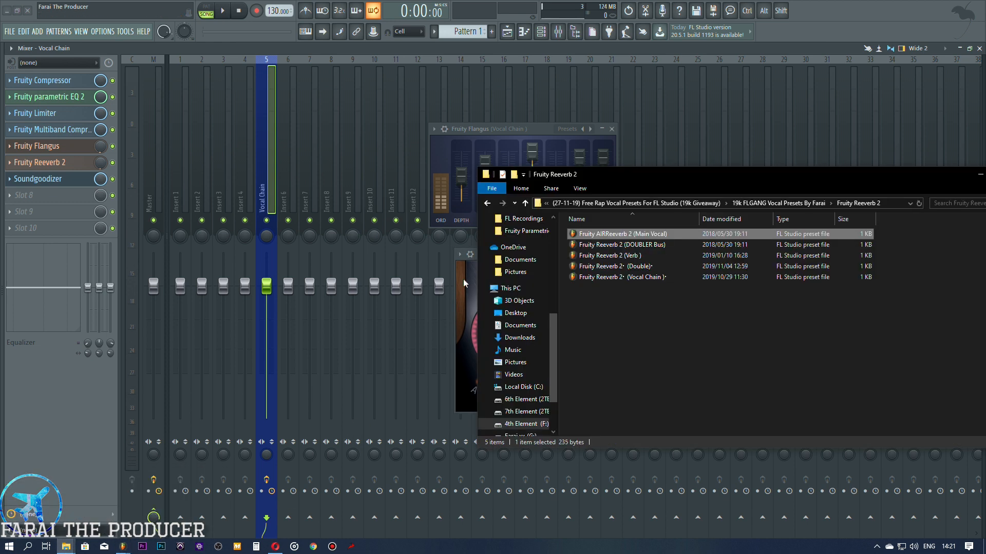
pyautogui.click(487, 203)
pyautogui.doubleClick(599, 298)
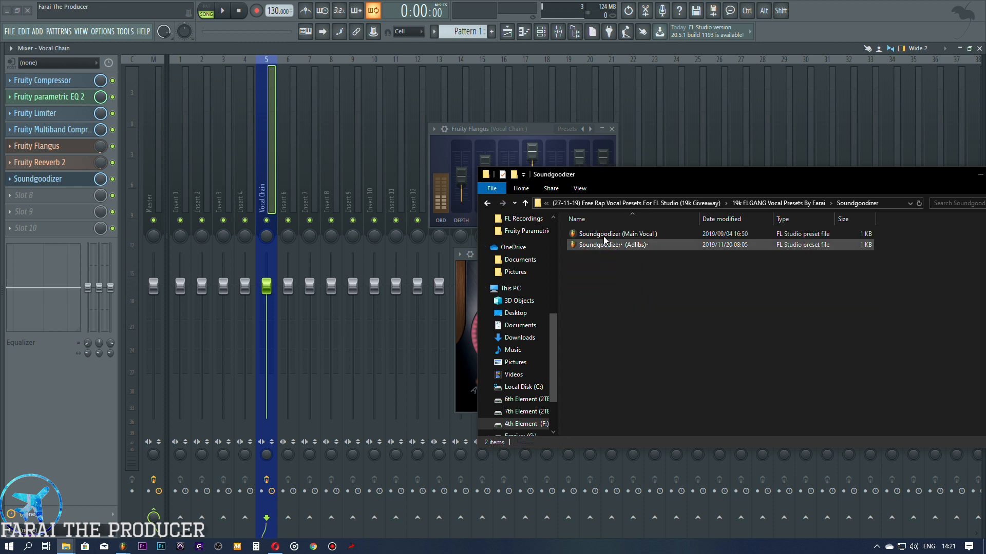
pyautogui.click(633, 234)
pyautogui.moveTo(621, 235); pyautogui.dragTo(67, 178)
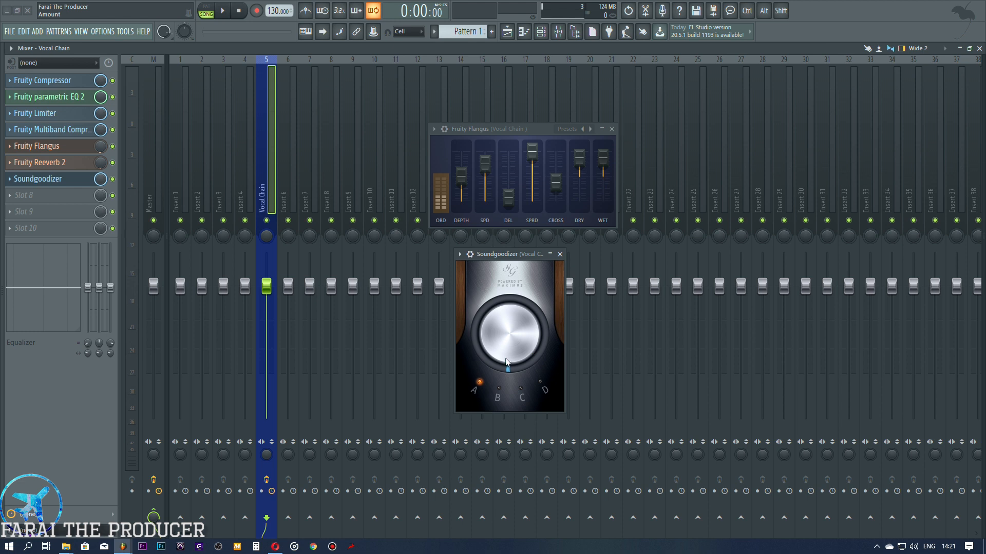
# Step: Sweep the Soundgoodizer amount up past halfway and bring it back down to its minimum
pyautogui.moveTo(517, 336); pyautogui.dragTo(517, 288)
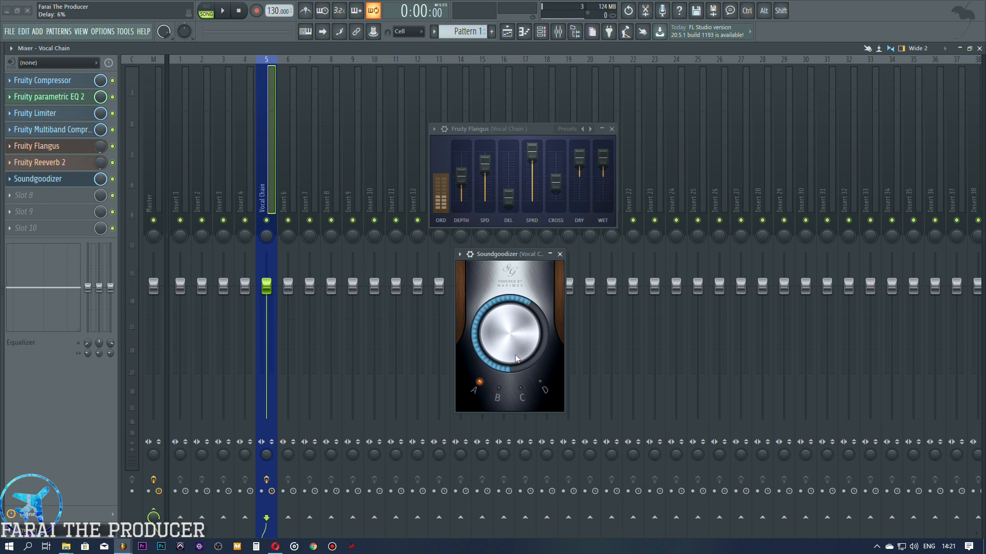
pyautogui.moveTo(517, 357); pyautogui.dragTo(517, 409)
pyautogui.moveTo(517, 336)
pyautogui.mouseDown()
pyautogui.moveTo(517, 263)
pyautogui.moveTo(517, 338)
pyautogui.mouseUp()
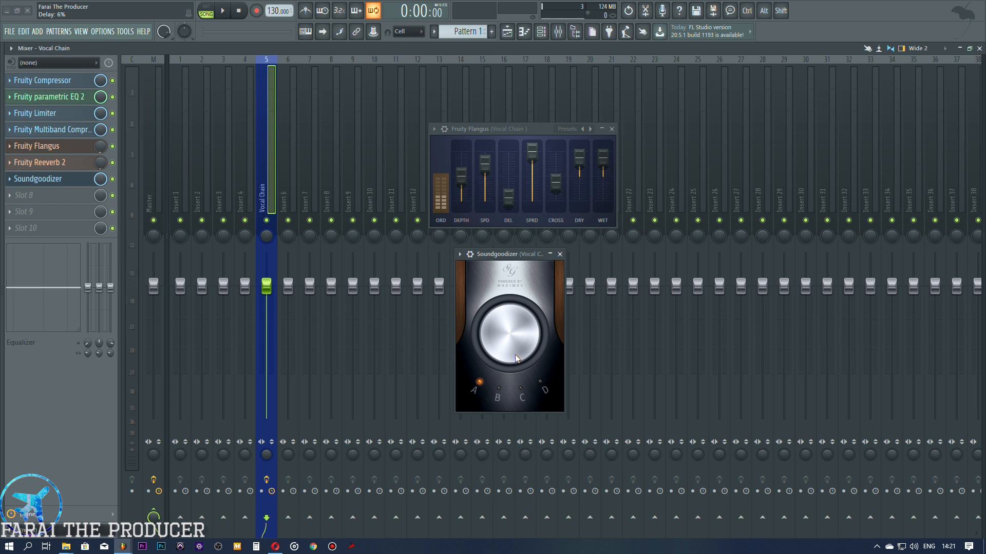
# Step: View the effect slots of Insert 6, return to the Vocal Chain track, and reposition the Soundgoodizer window
pyautogui.click(283, 521)
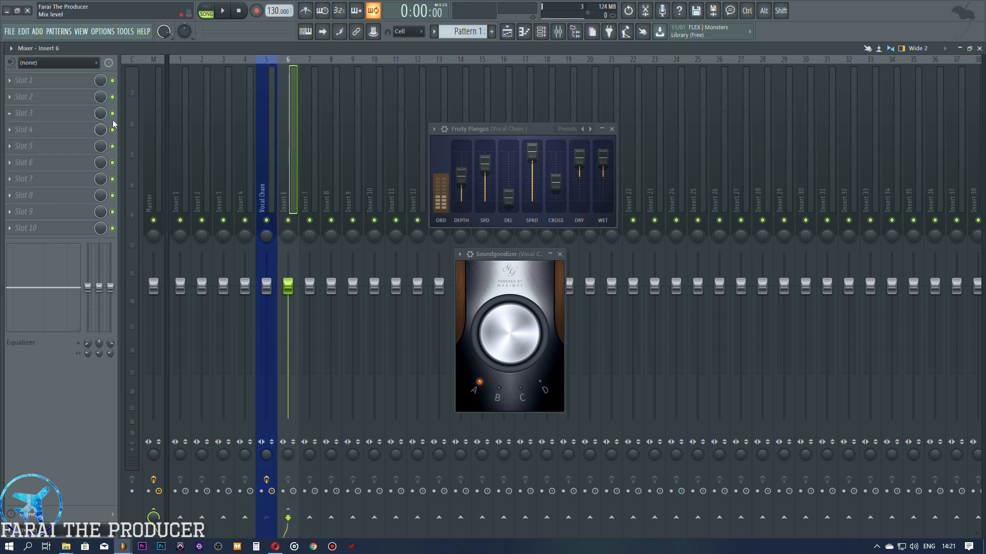
pyautogui.click(274, 177)
pyautogui.click(289, 516)
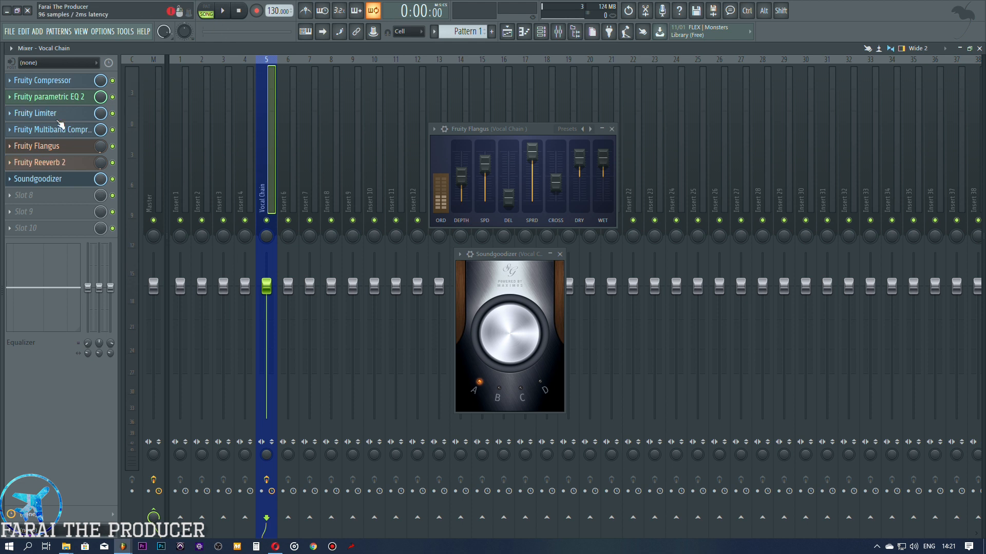
pyautogui.moveTo(493, 257); pyautogui.dragTo(501, 239)
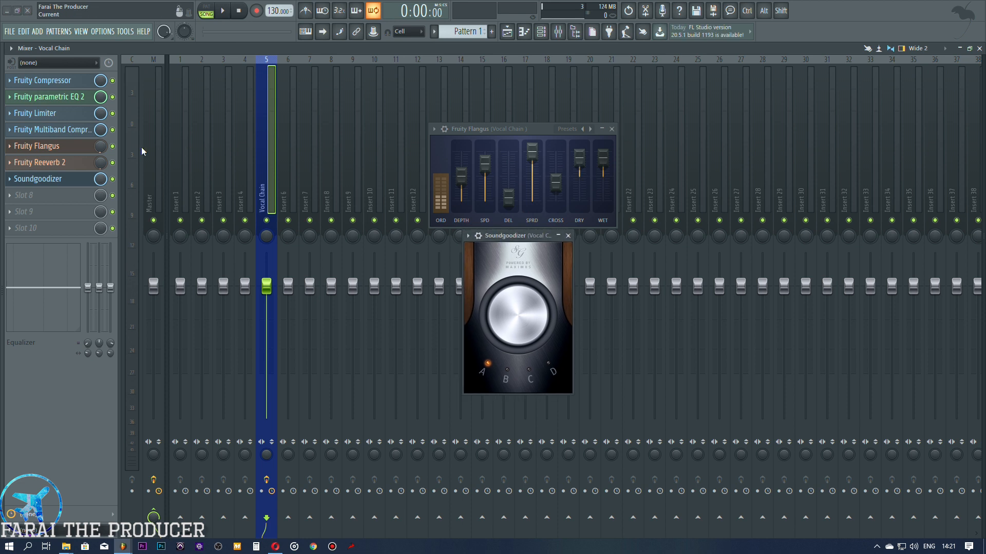
pyautogui.moveTo(118, 549)
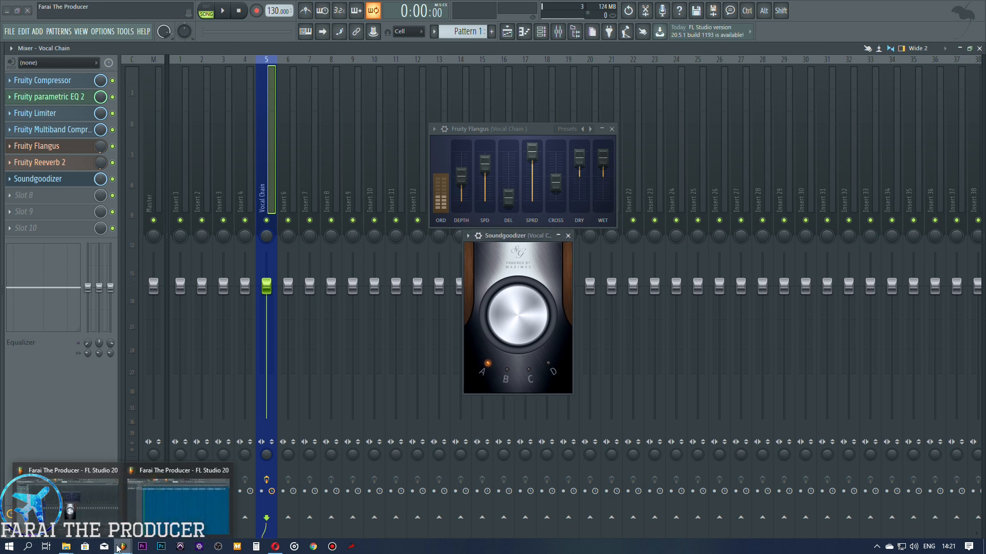